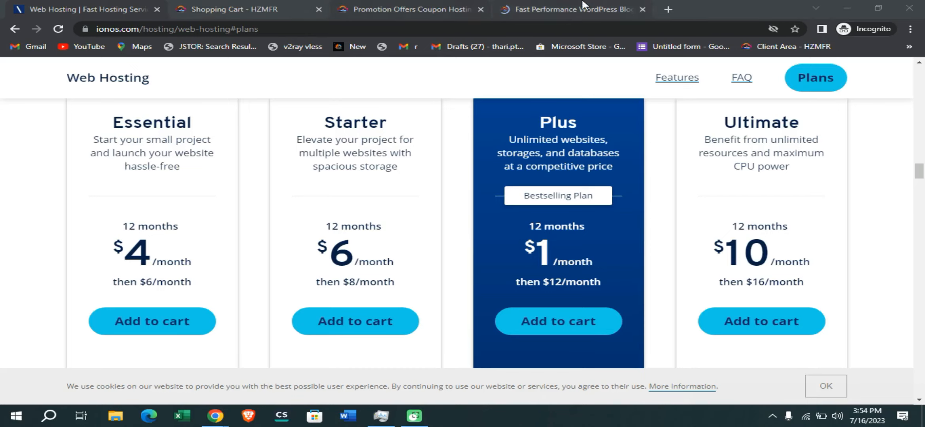
Review the prices and features of the Purple, Platinum and Gold WordPress hosting plans on the HZMFR site
left_click(583, 8)
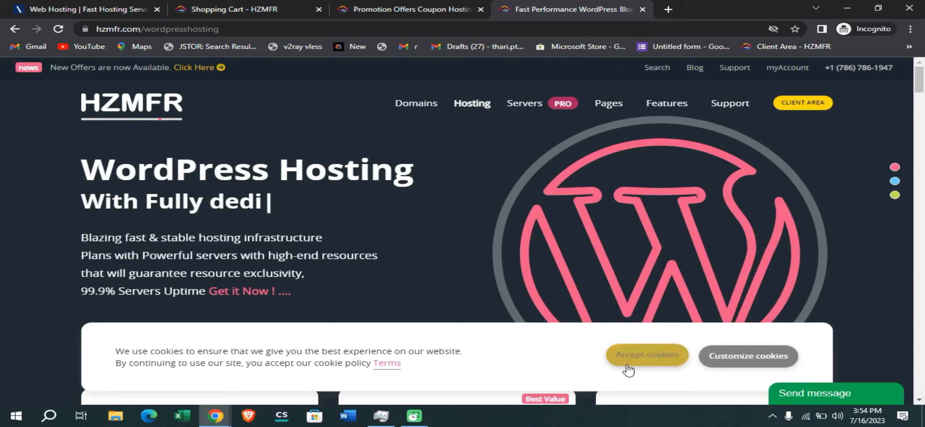
scroll(482, 288, "down", 4)
scroll(485, 290, "down", 5)
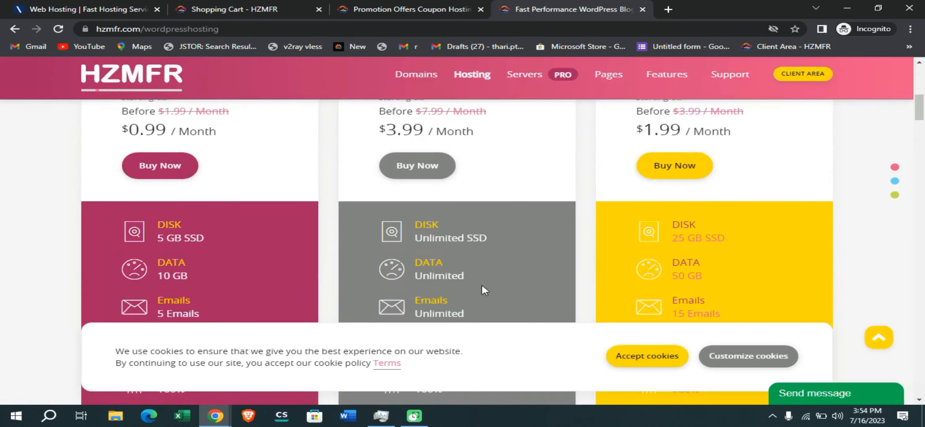
scroll(485, 289, "up", 2)
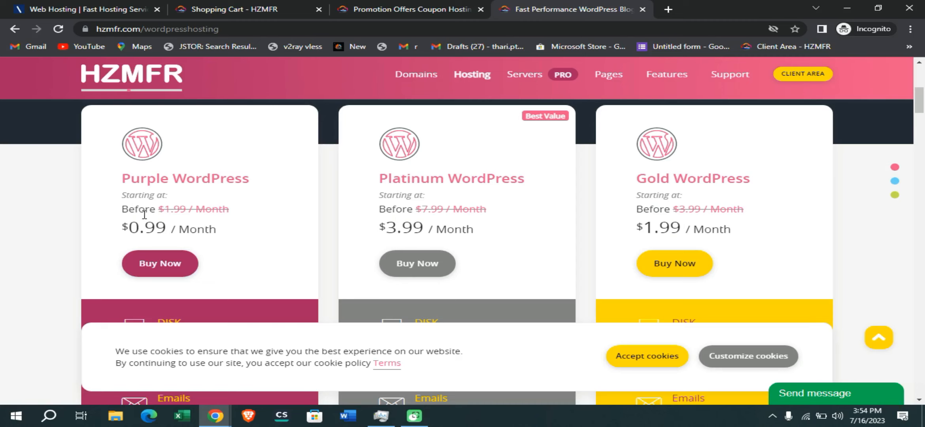
Set the billing cycle of the Purple WordPress plan in the HZMFR shopping cart to $17.64 USD Triennially
left_click(357, 5)
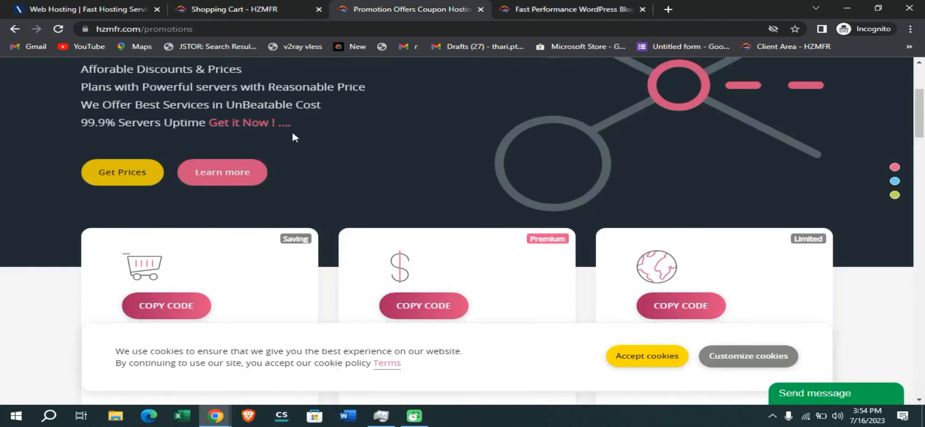
left_click(259, 8)
scroll(327, 213, "down", 5)
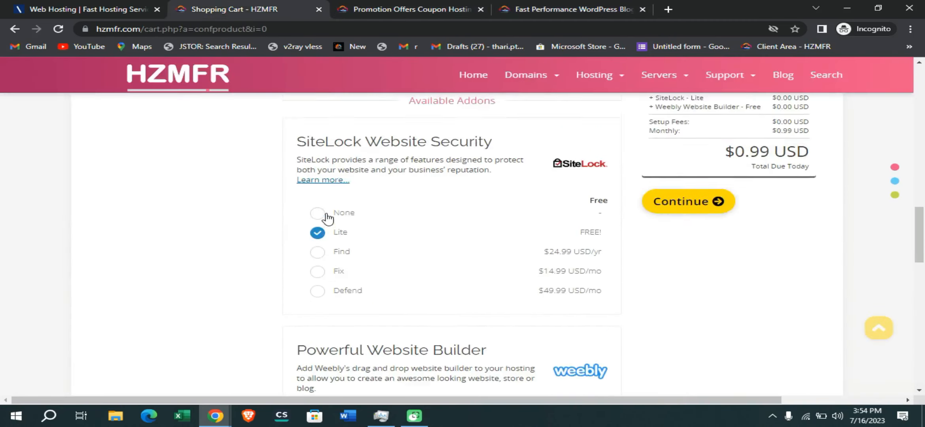
scroll(328, 217, "up", 1)
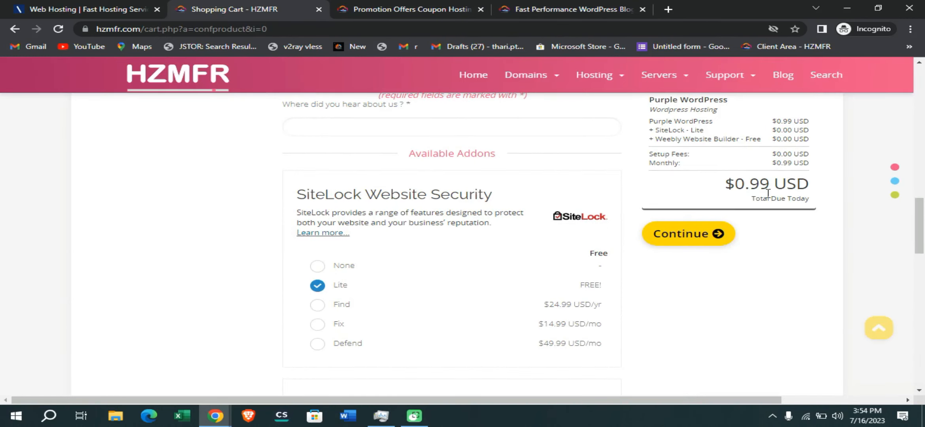
scroll(581, 241, "down", 3)
scroll(581, 241, "up", 3)
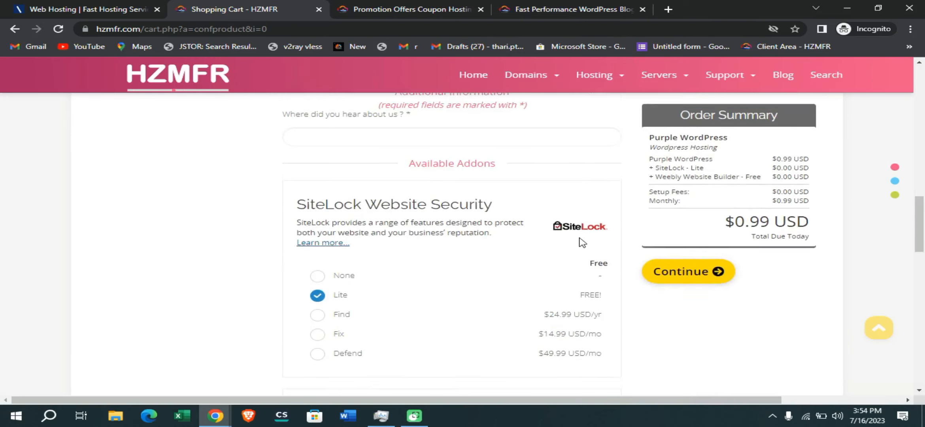
scroll(458, 174, "up", 2)
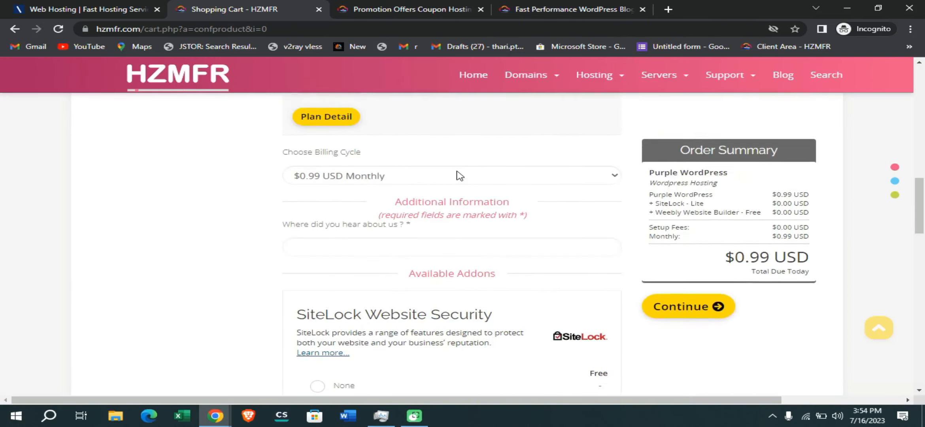
left_click(415, 178)
left_click(361, 251)
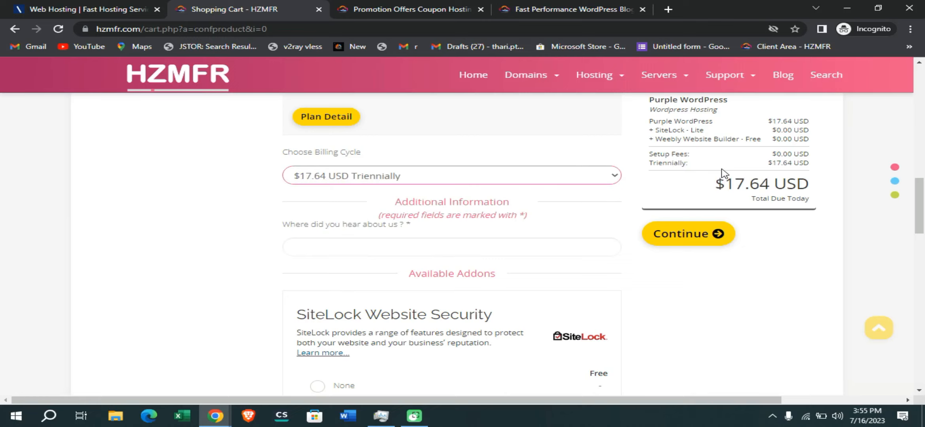
Answer the required question about where you heard about the company with Youtube, and continue the order
left_click(716, 232)
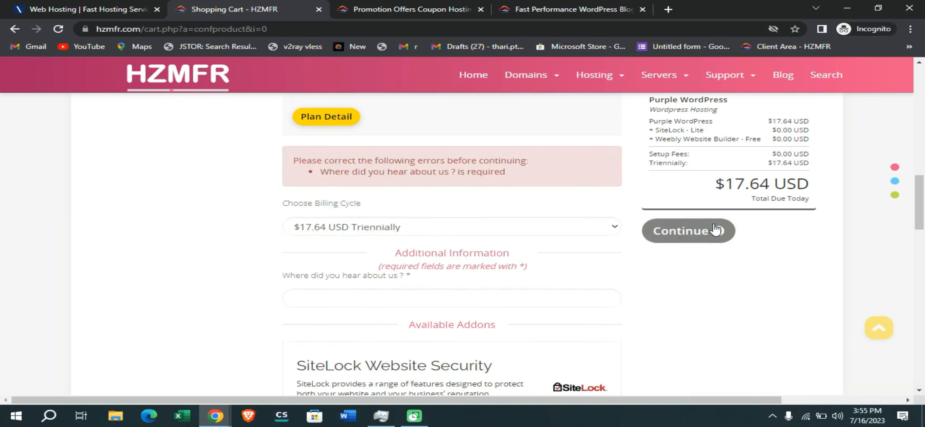
left_click(351, 297)
left_click(372, 324)
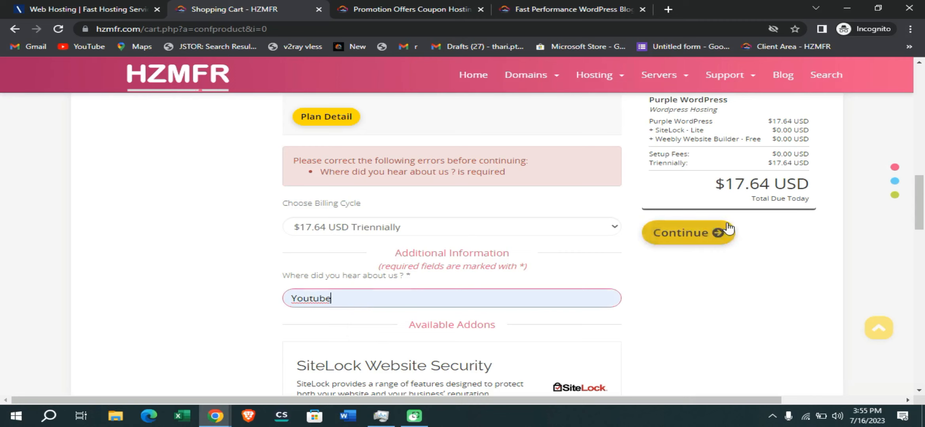
left_click(700, 235)
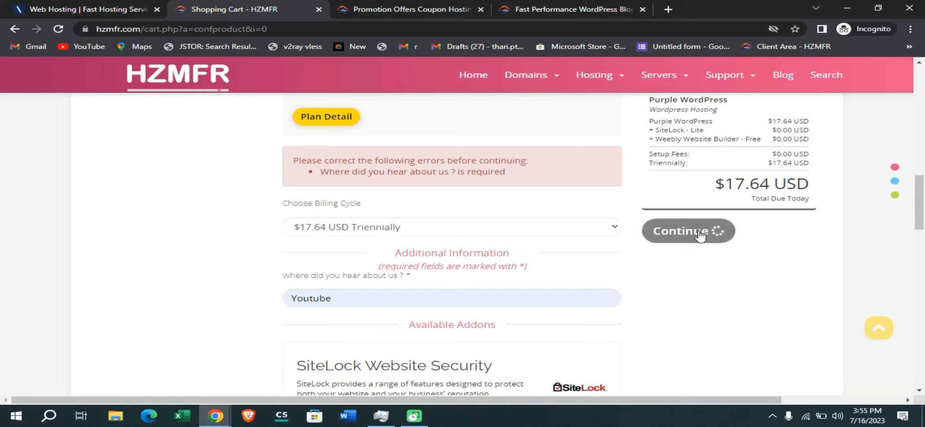
Copy the coupon code for the one-time 50% hosting discount from the HZMFR promotions page
left_click(378, 5)
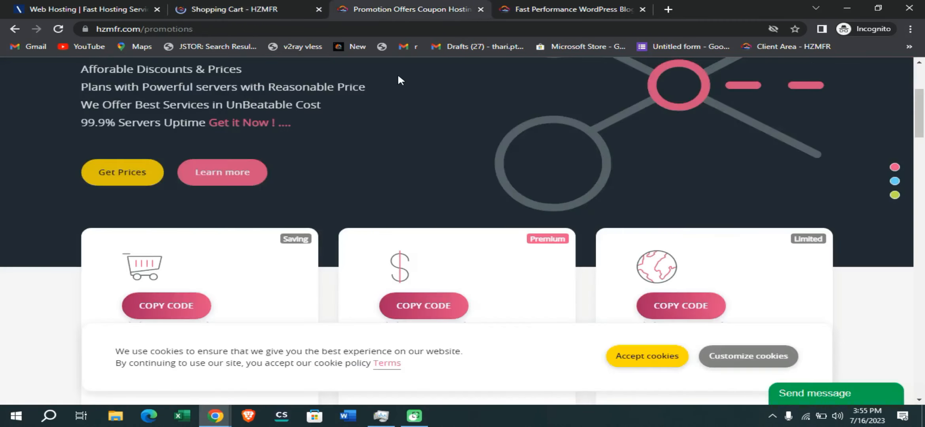
scroll(397, 74, "down", 3)
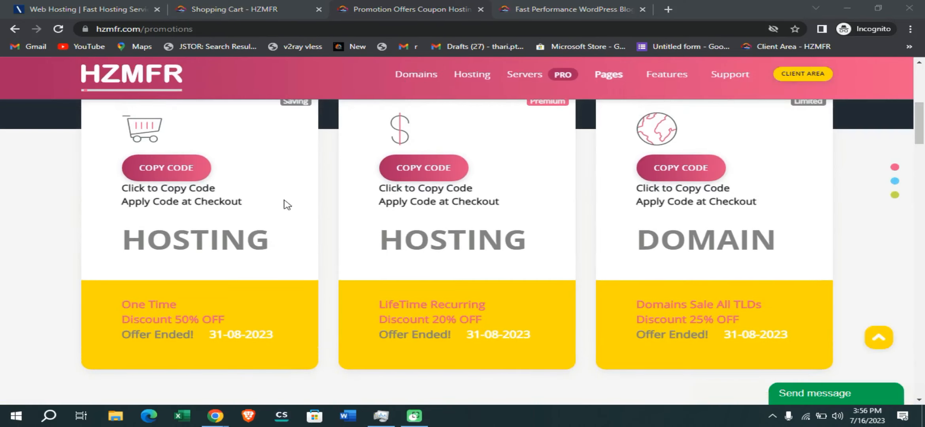
left_click(170, 173)
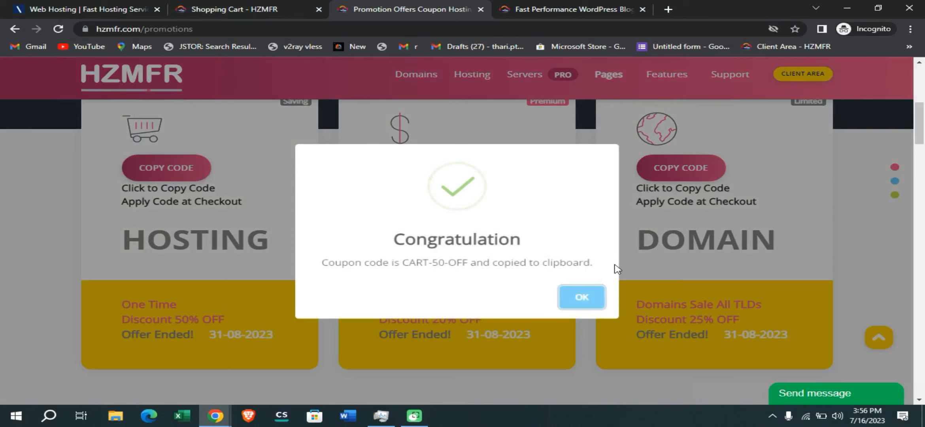
left_click(591, 301)
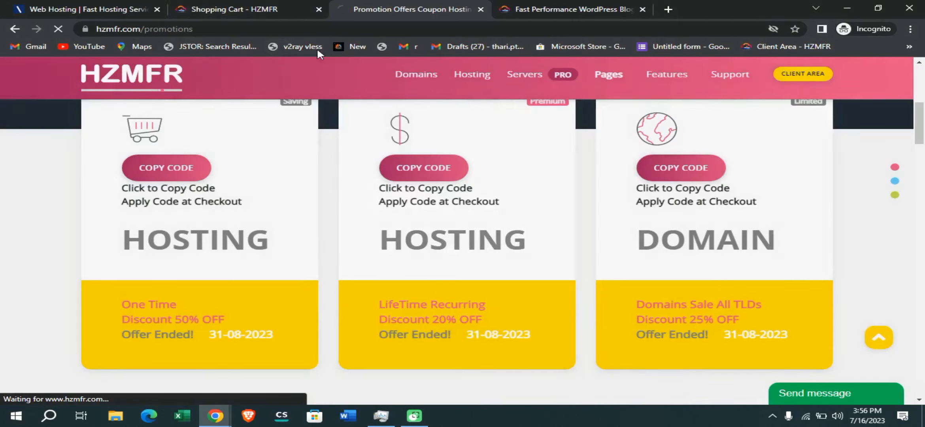
Apply the promo code CART-50-OFF to the shopping cart and highlight the triennial total in the order summary
left_click(237, 8)
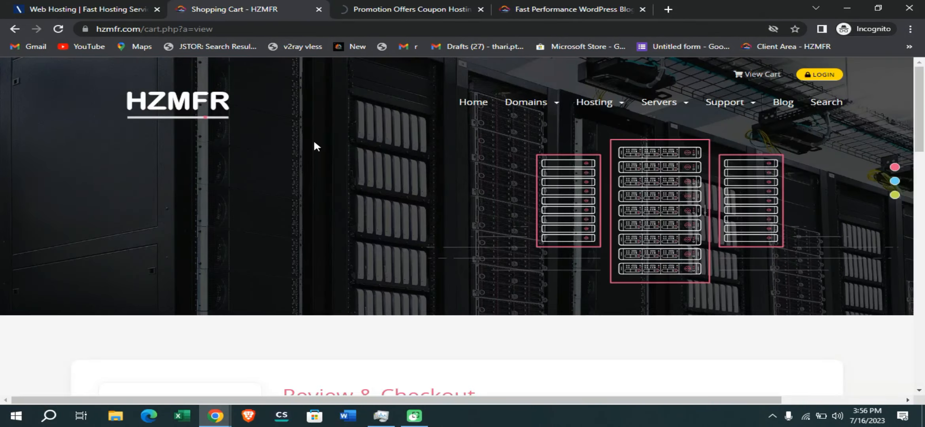
scroll(314, 141, "down", 10)
scroll(452, 193, "up", 2)
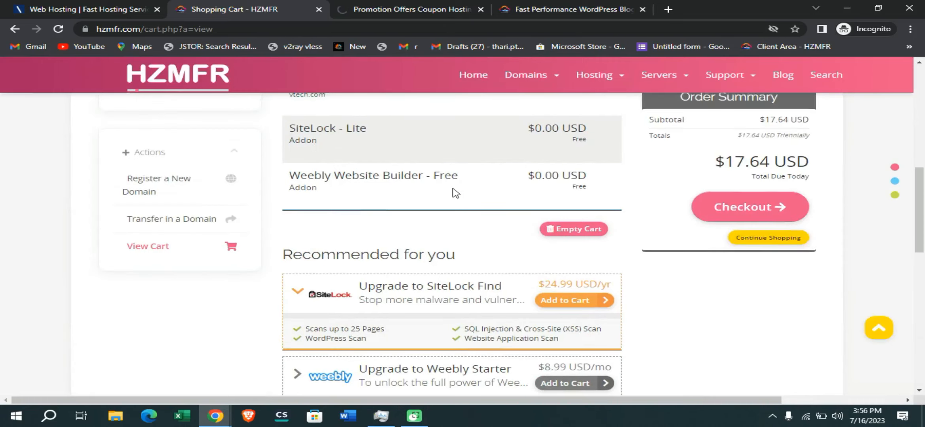
scroll(455, 193, "down", 10)
scroll(413, 309, "up", 4)
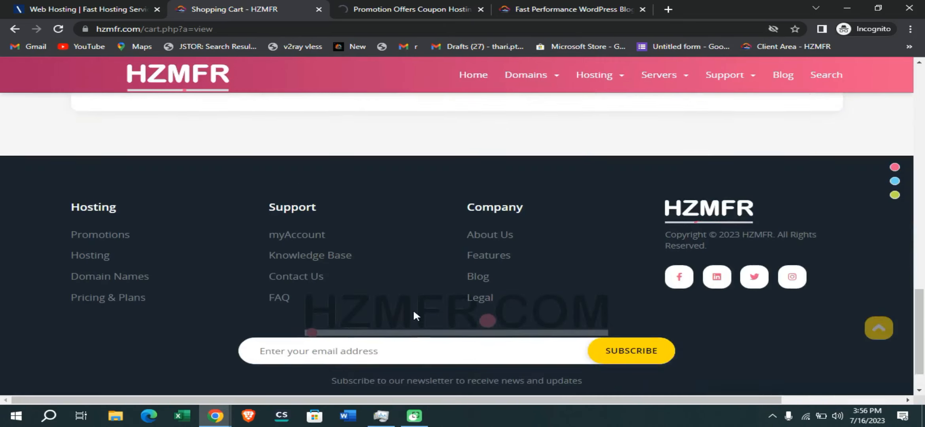
right_click(399, 186)
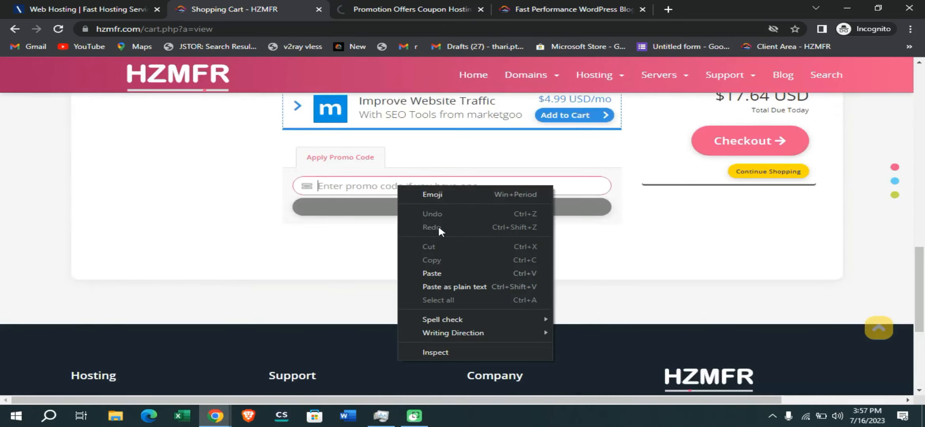
left_click(444, 267)
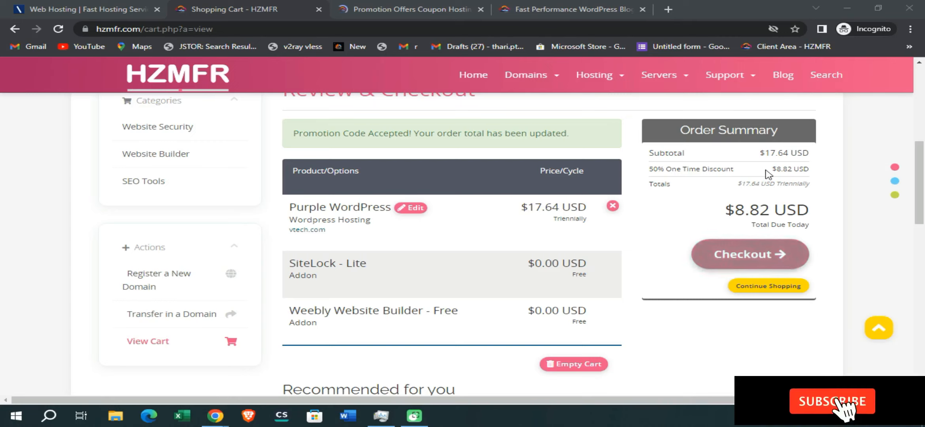
left_click_drag(777, 185, 811, 187)
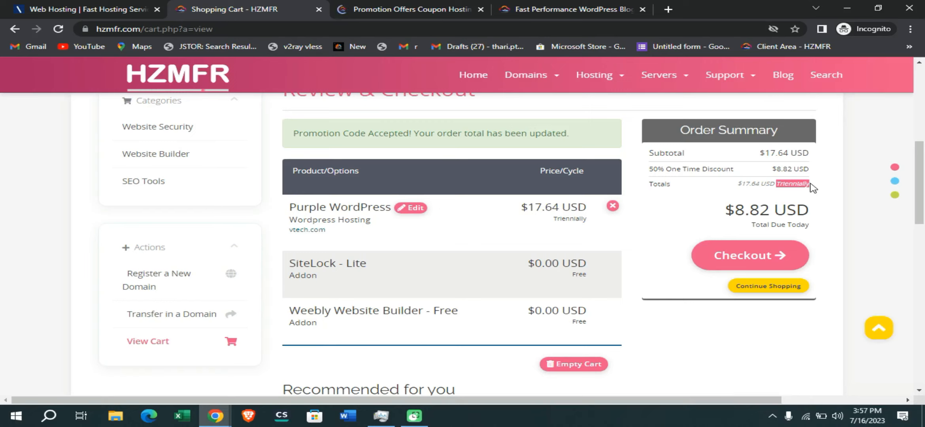
left_click_drag(738, 185, 815, 191)
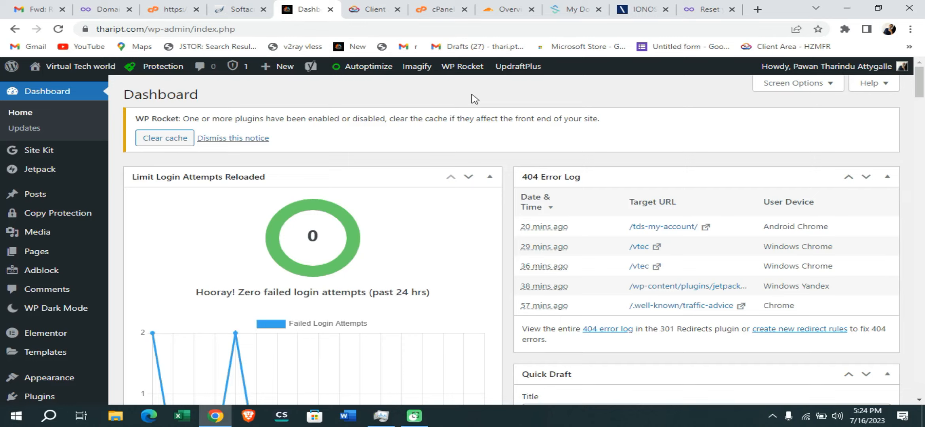
Delete the inactive All-in-One WP Migration plugin from the WordPress site, including its files and data
scroll(190, 214, "down", 5)
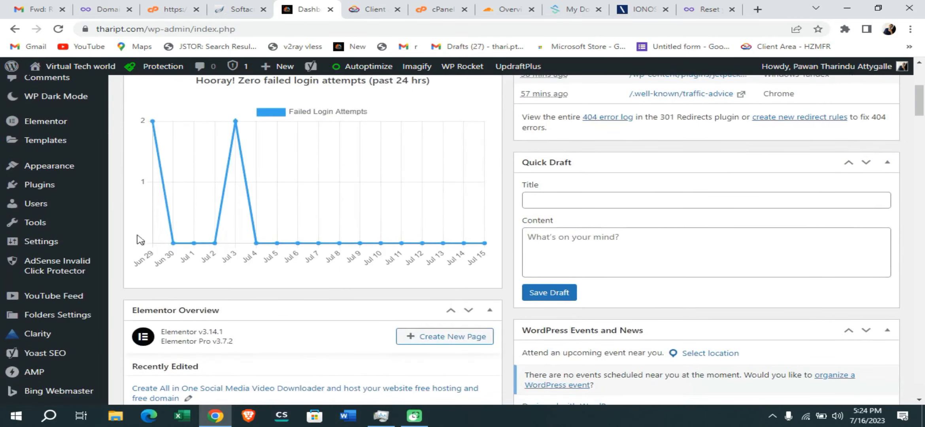
mouse_move(81, 189)
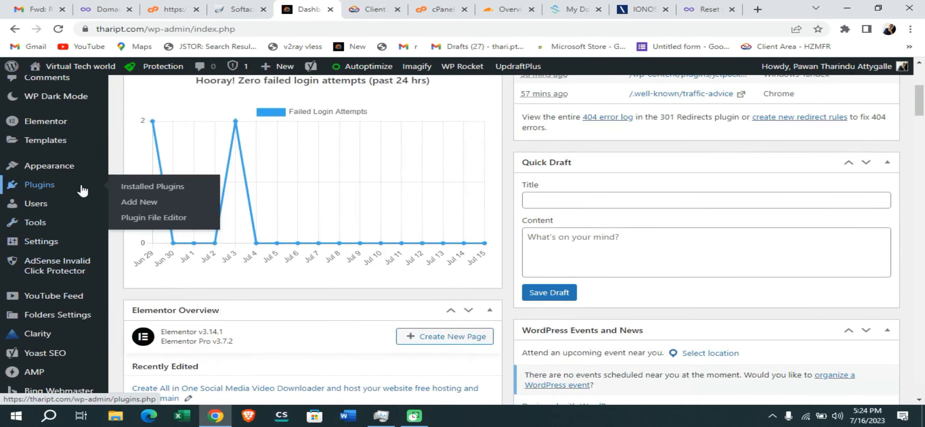
left_click(145, 196)
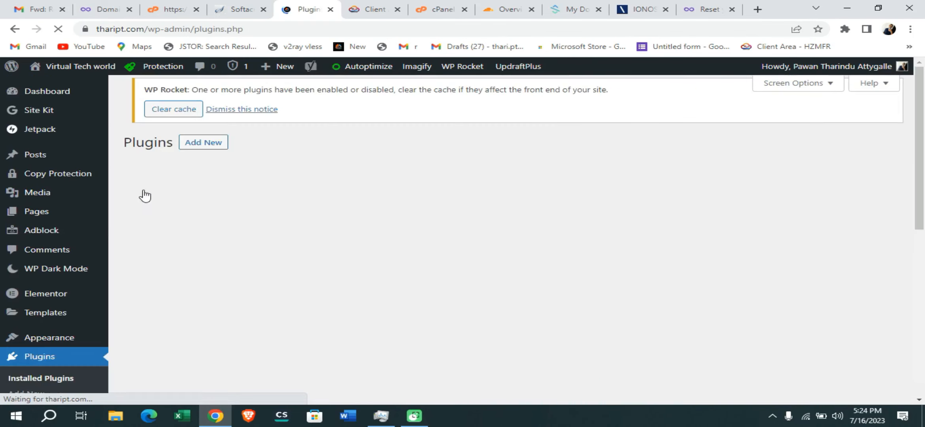
scroll(219, 209, "down", 4)
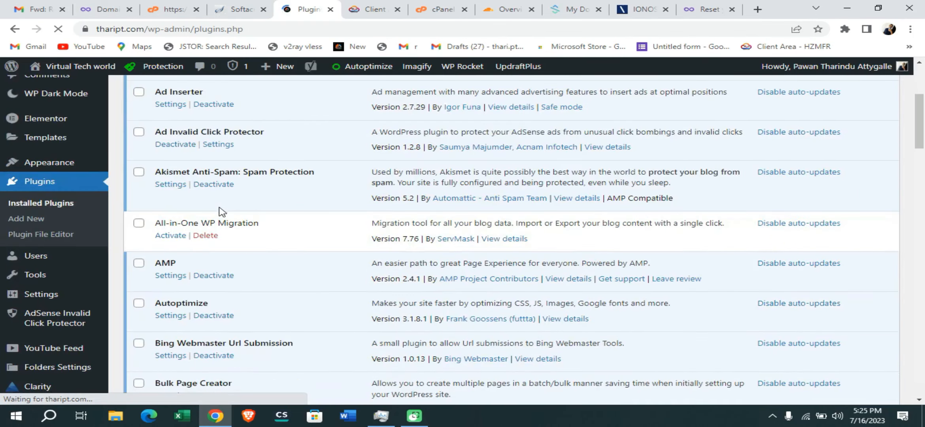
left_click(206, 235)
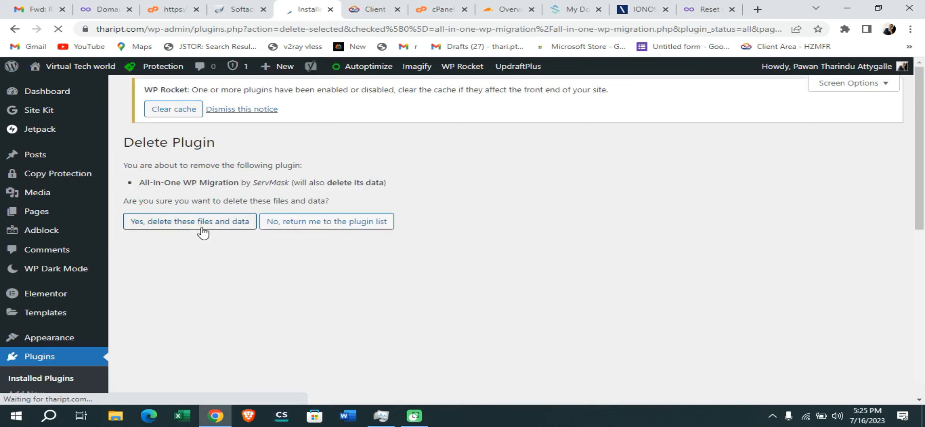
left_click(201, 227)
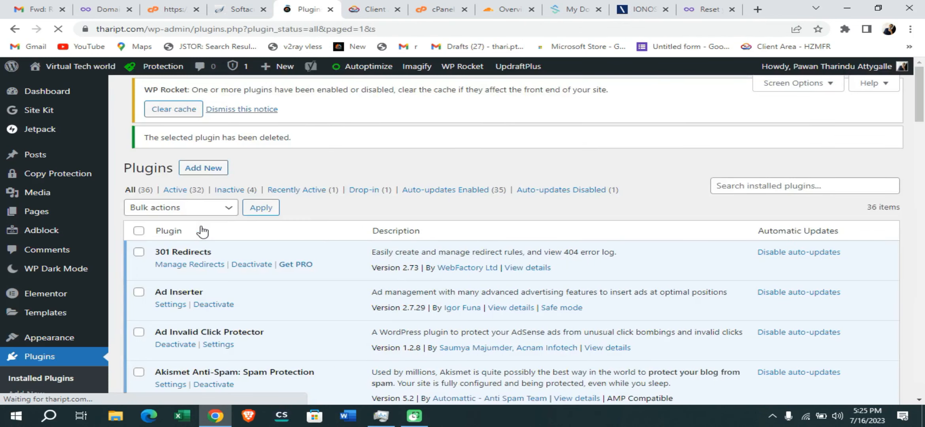
Install a plugin on the WordPress site by uploading all-in-one-wp-migration.zip, and activate it
left_click(204, 169)
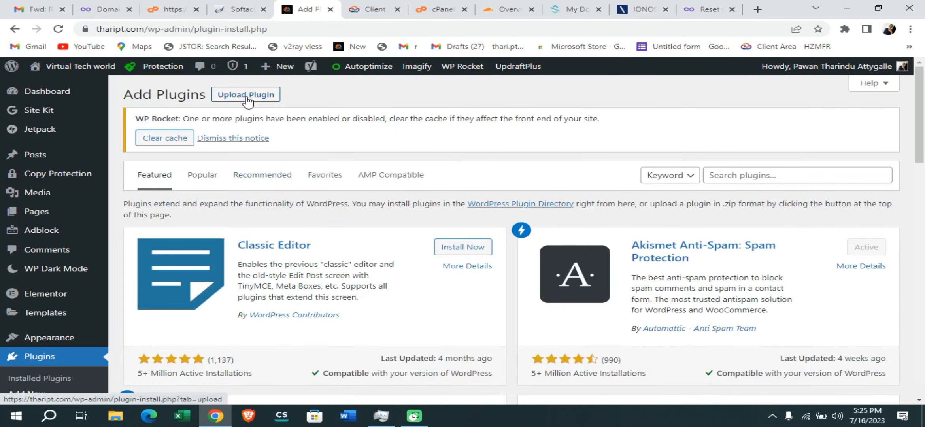
left_click(246, 95)
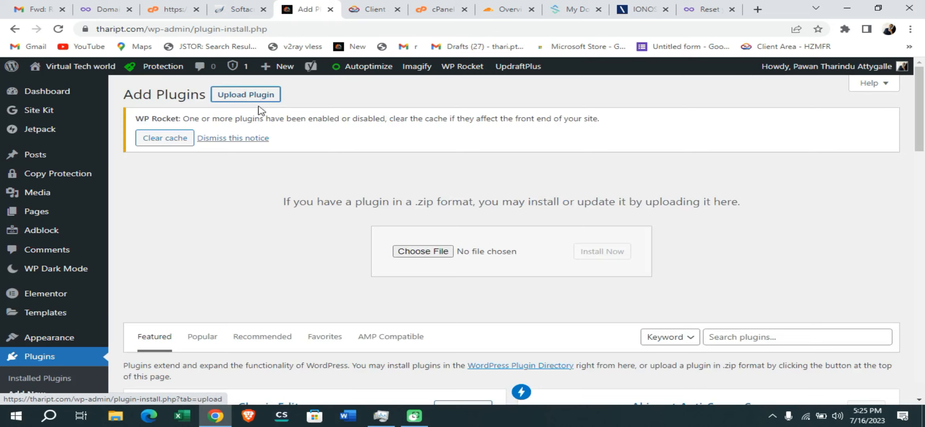
left_click(435, 252)
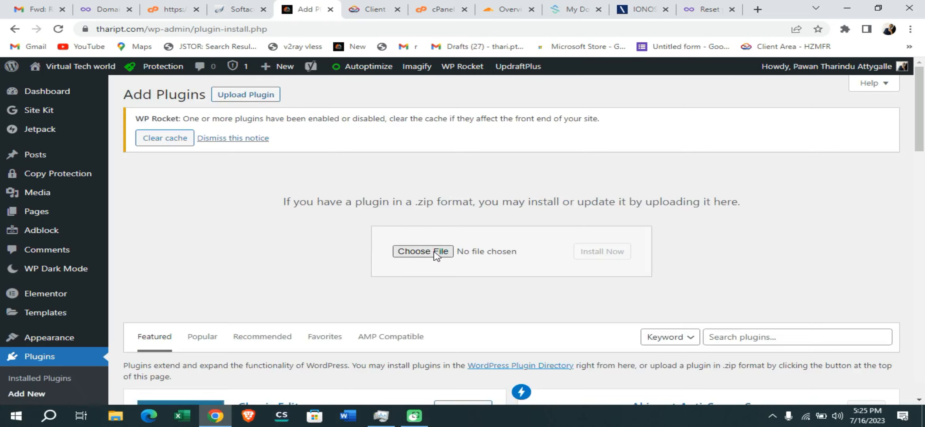
left_click(438, 251)
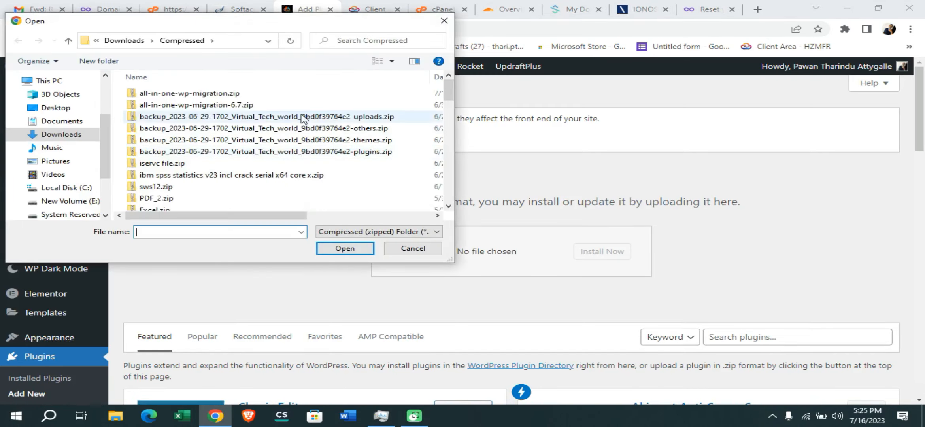
left_click(291, 94)
left_click(348, 248)
left_click(603, 253)
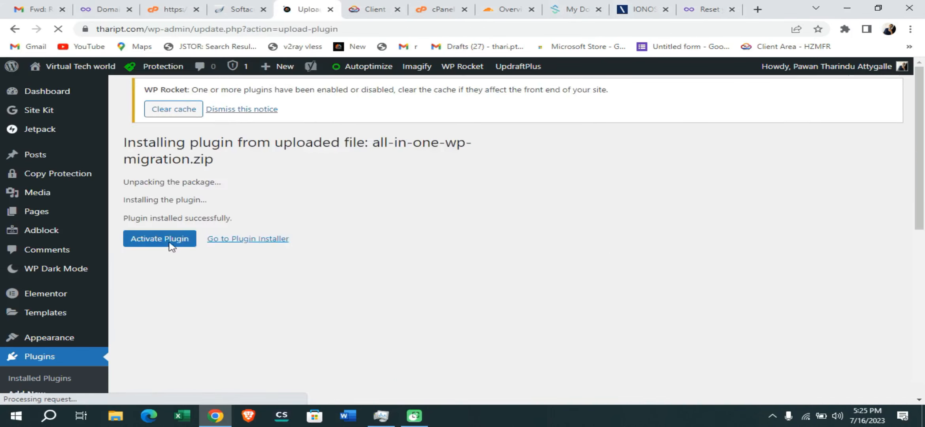
left_click(173, 242)
scroll(56, 218, "down", 5)
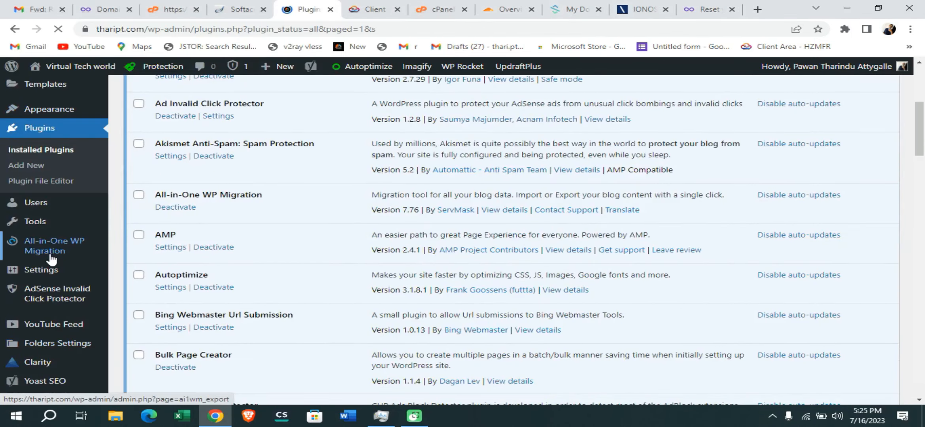
Export the WordPress site to a file with All-in-One WP Migration and download the thaript.com backup
left_click(52, 259)
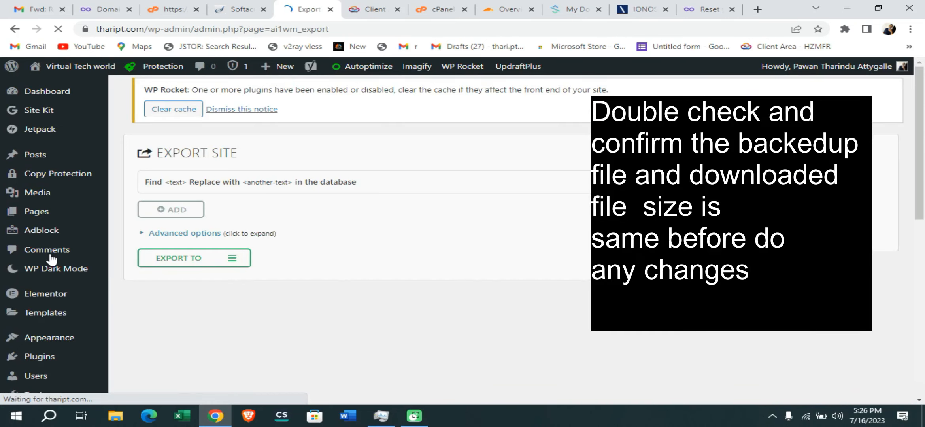
scroll(225, 182, "down", 2)
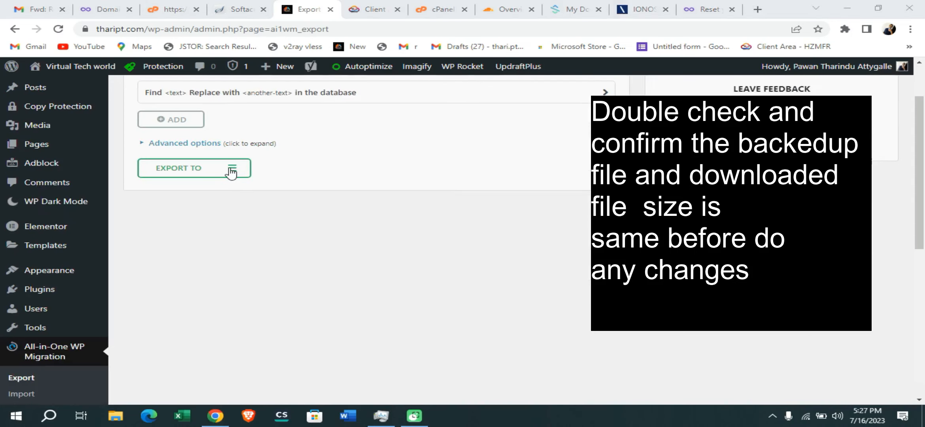
left_click(231, 172)
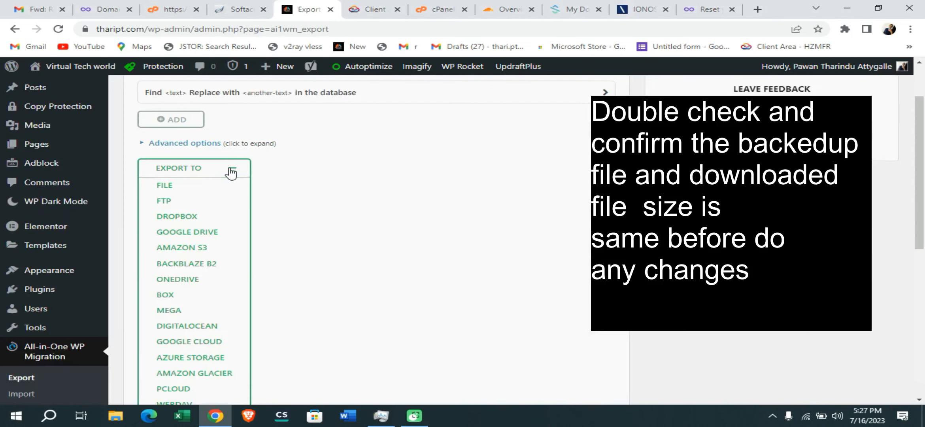
left_click(158, 185)
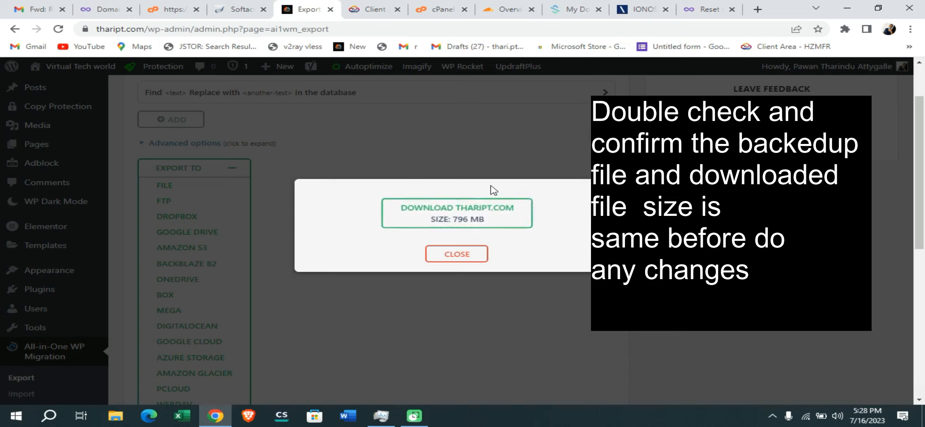
left_click(438, 210)
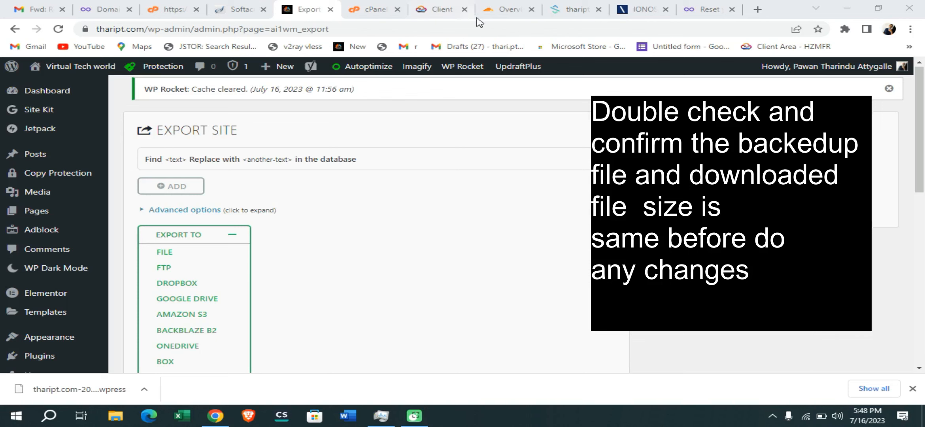
Switch to the Sav domain settings for thaript.com and update its name servers to those of the HZMFR hosting
left_click(439, 6)
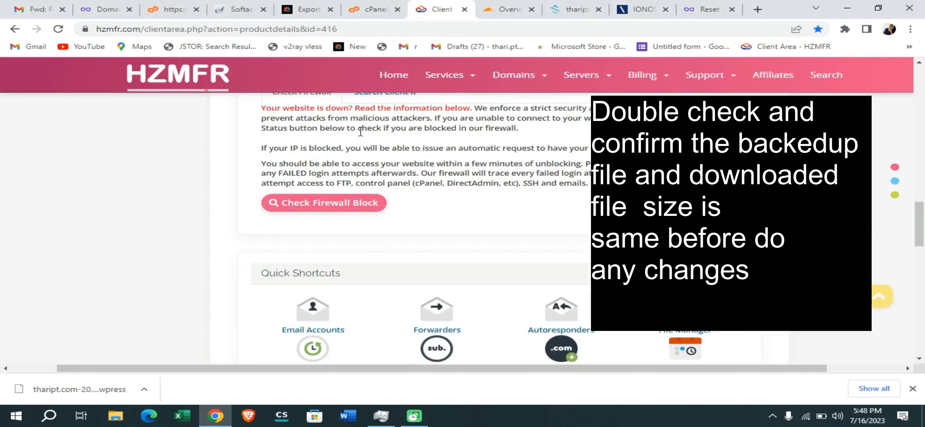
left_click(560, 5)
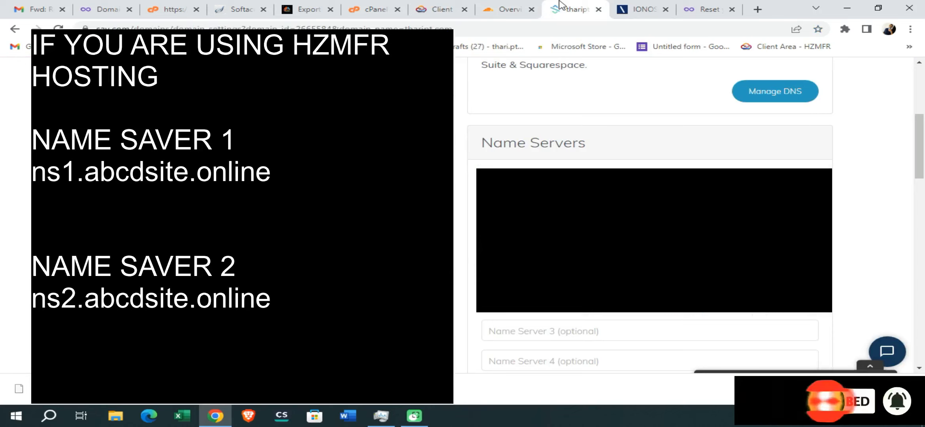
scroll(650, 213, "down", 2)
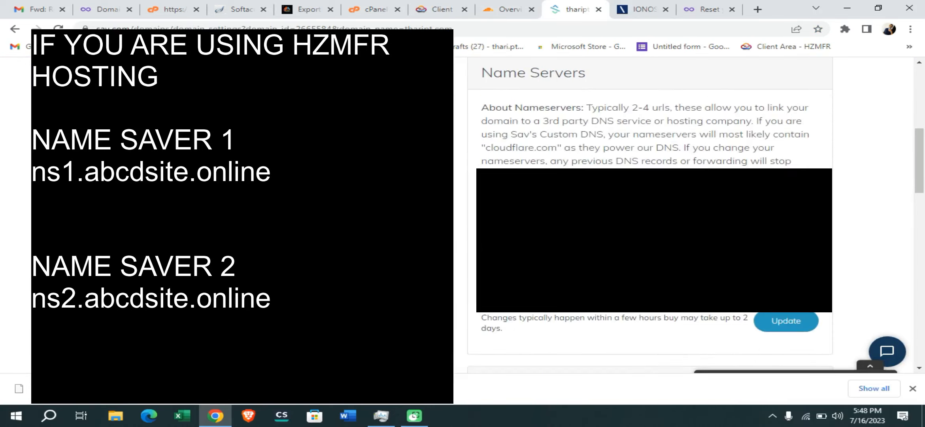
left_click(777, 316)
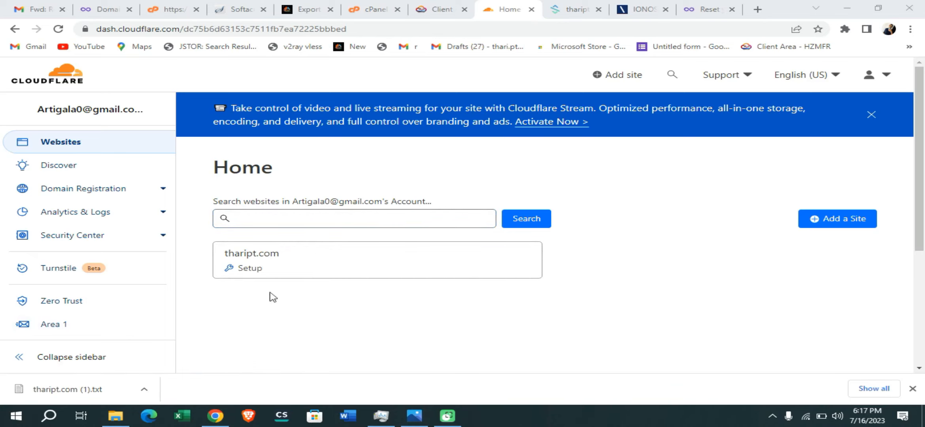
Open the DNS records of thaript.com in Cloudflare and export them
left_click(270, 265)
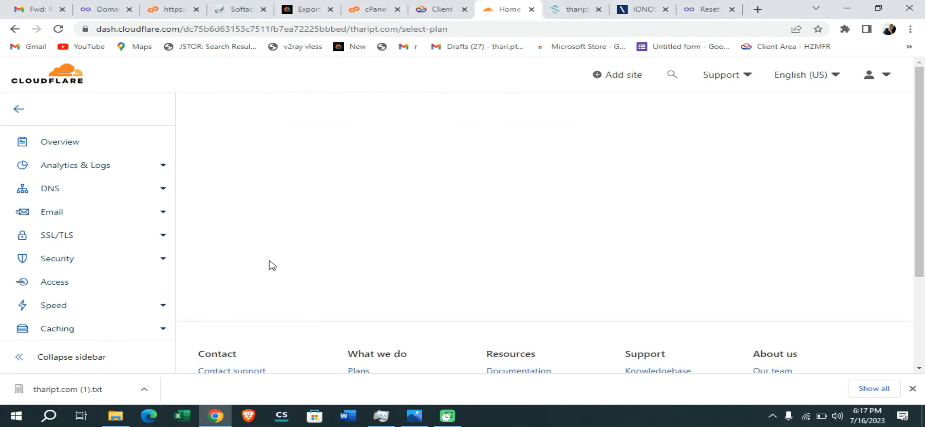
left_click(88, 195)
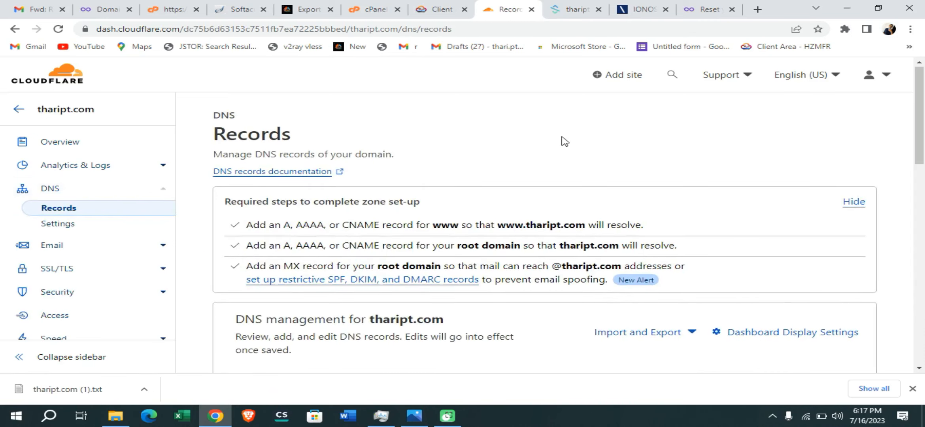
scroll(562, 141, "down", 4)
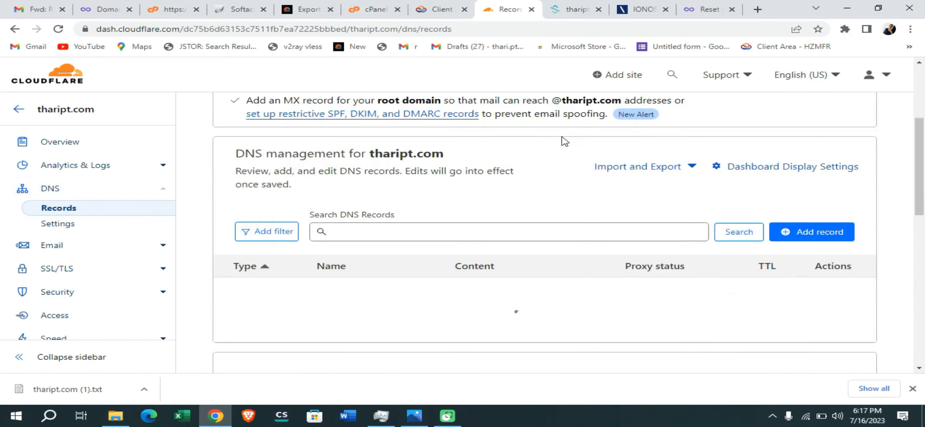
left_click(663, 172)
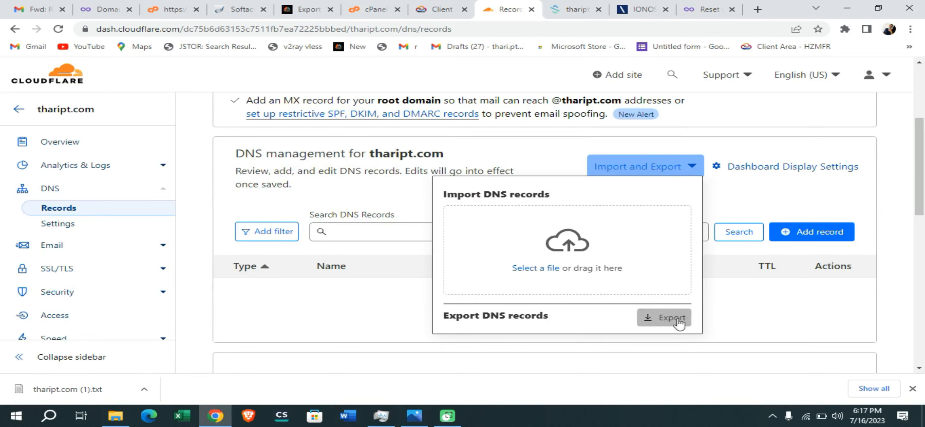
left_click(308, 316)
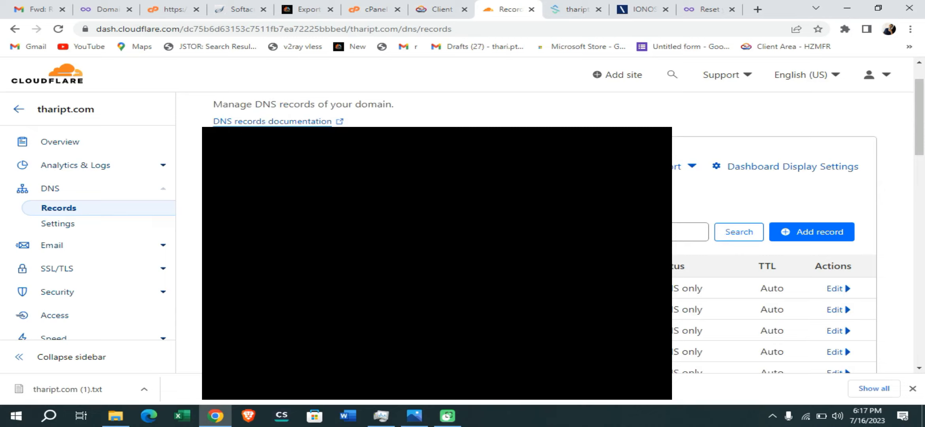
Delete the first A record from the Cloudflare DNS records of thaript.com and confirm the deletion
left_click(836, 289)
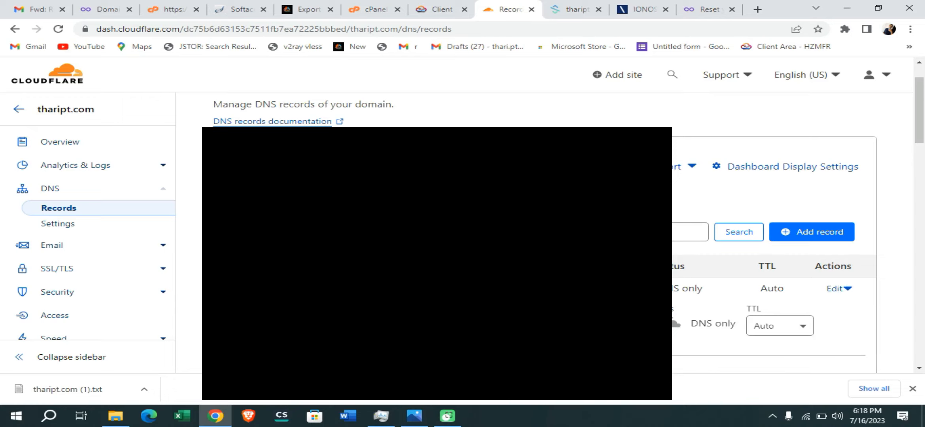
scroll(751, 253, "down", 3)
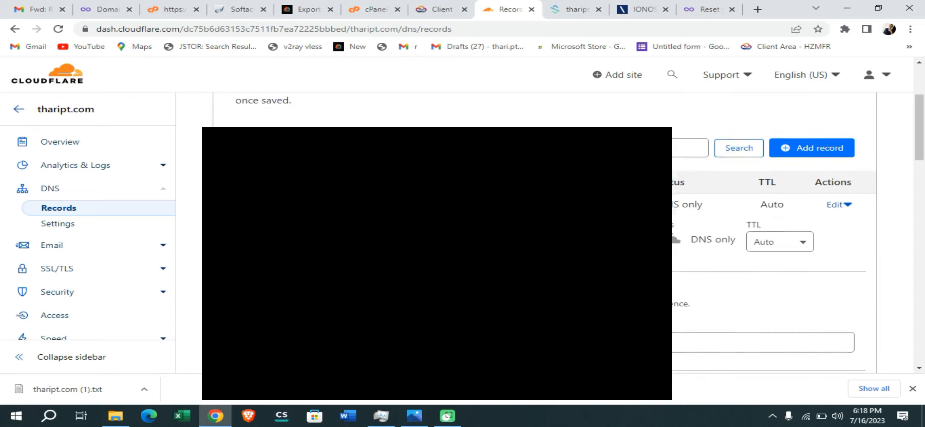
scroll(751, 253, "up", 2)
scroll(751, 253, "down", 2)
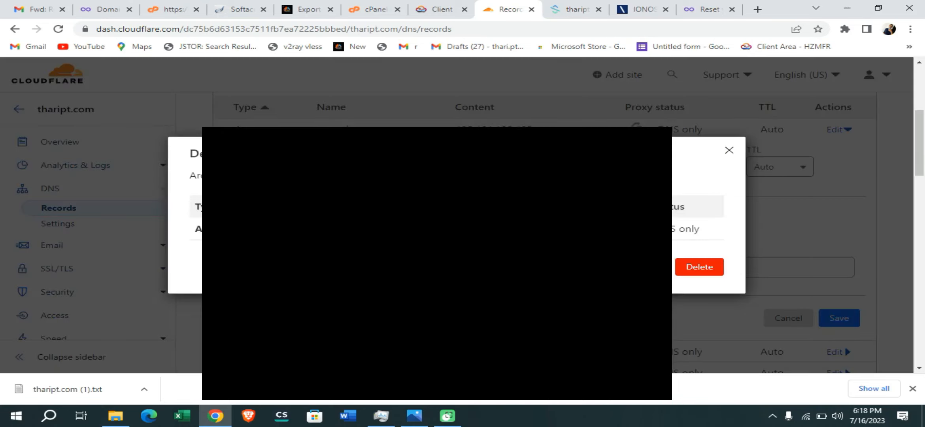
left_click(695, 266)
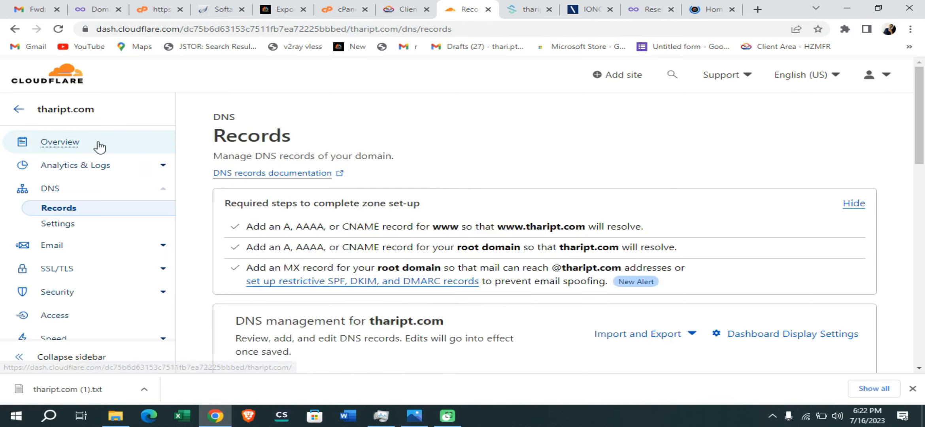
Remove thaript.com from the Cloudflare account and add it again as a new site
left_click(100, 146)
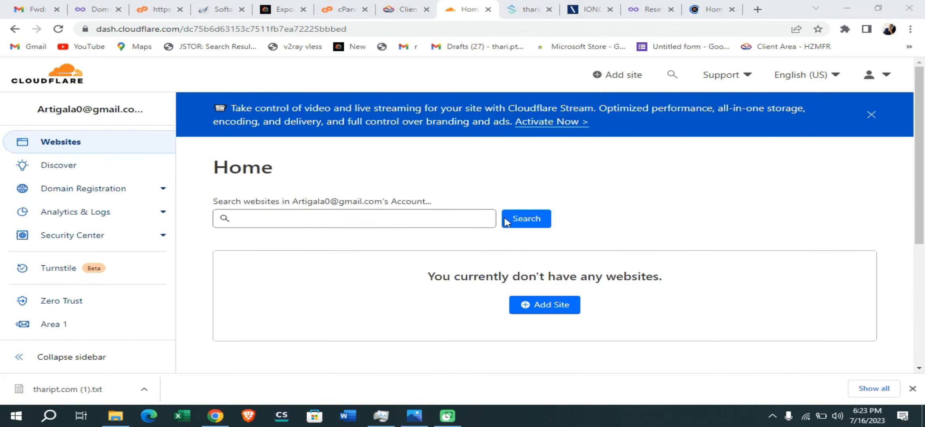
left_click(551, 307)
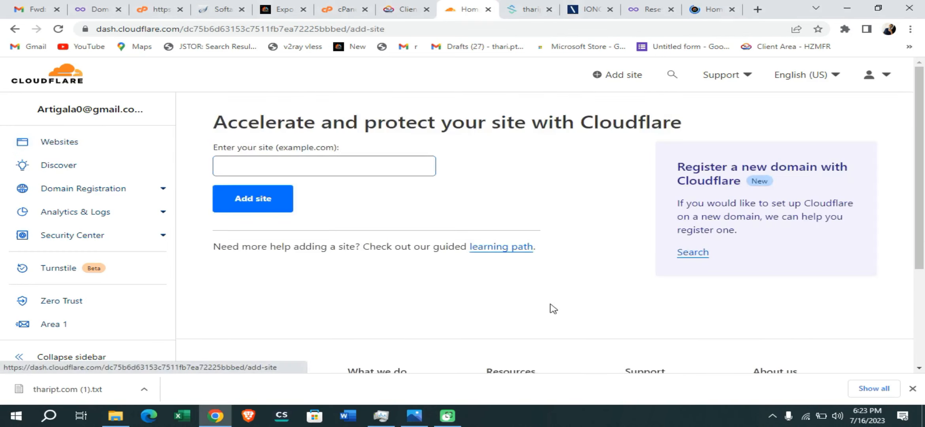
left_click(316, 169)
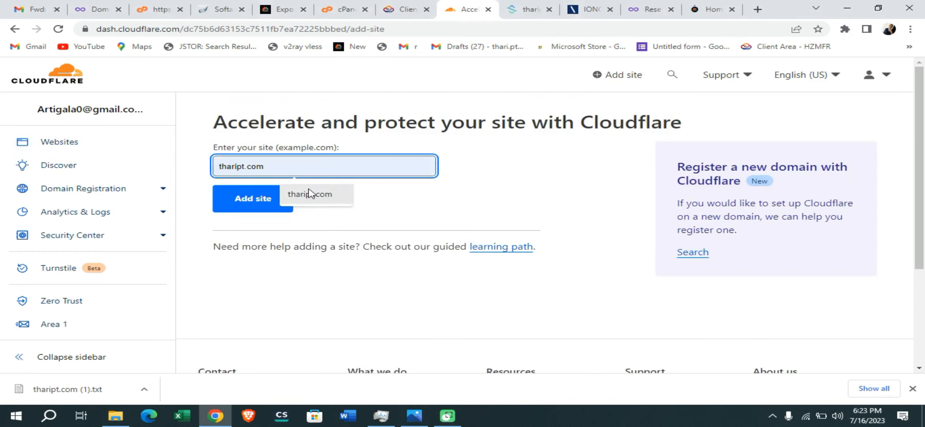
left_click(305, 193)
left_click(258, 199)
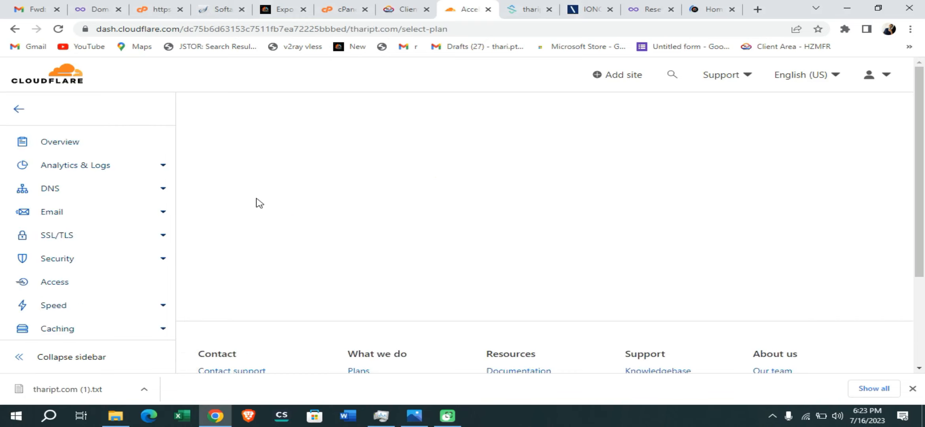
Choose the Free plan for thaript.com and continue to the DNS record review
scroll(392, 145, "down", 5)
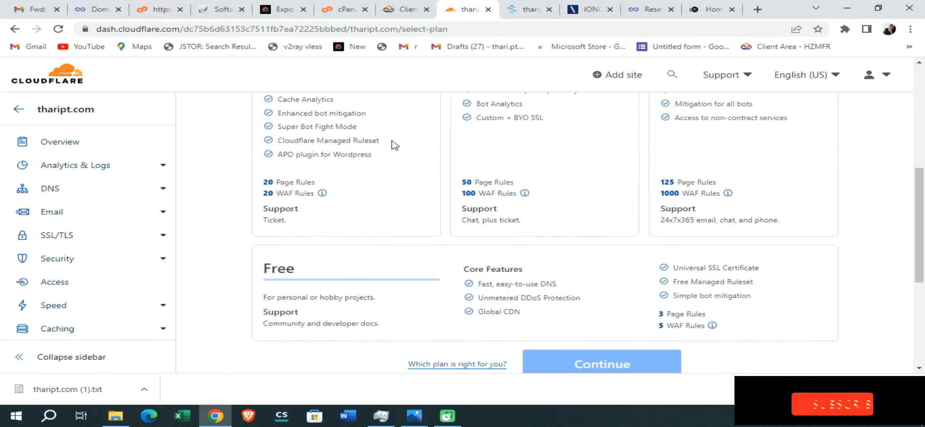
left_click(559, 302)
scroll(426, 268, "down", 3)
left_click(609, 263)
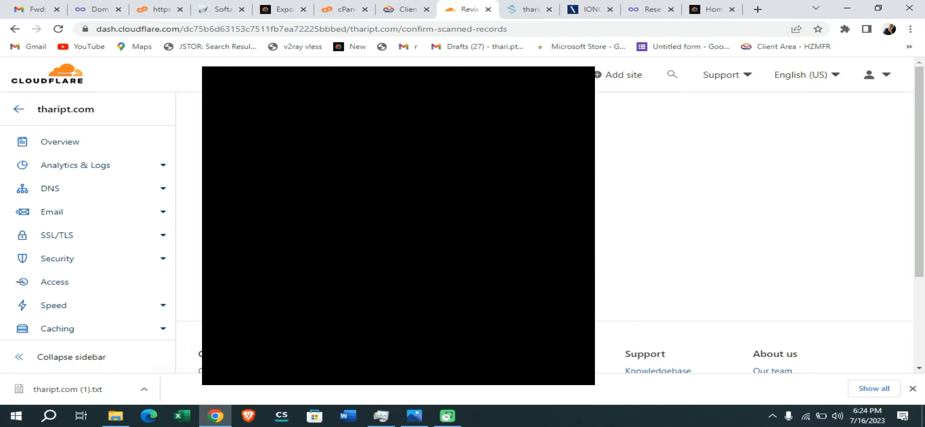
Review the scanned DNS records and their proxy status, and continue to the nameserver instructions
scroll(546, 233, "down", 11)
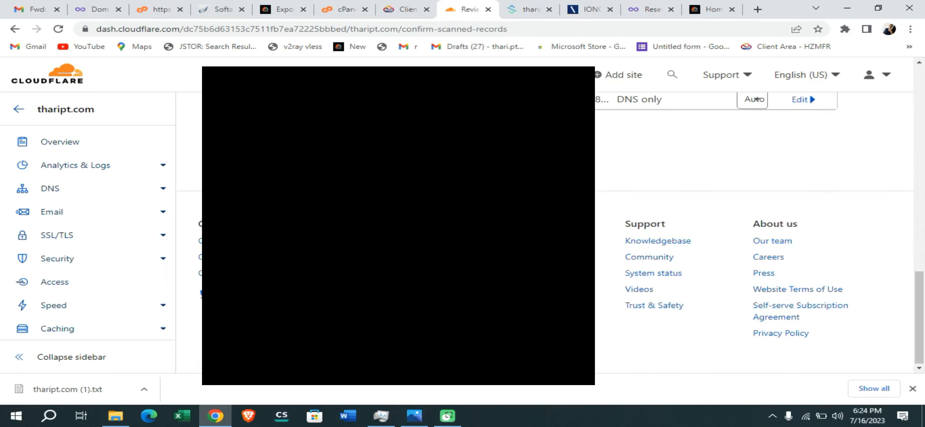
scroll(545, 233, "up", 5)
scroll(715, 234, "up", 6)
scroll(716, 233, "down", 6)
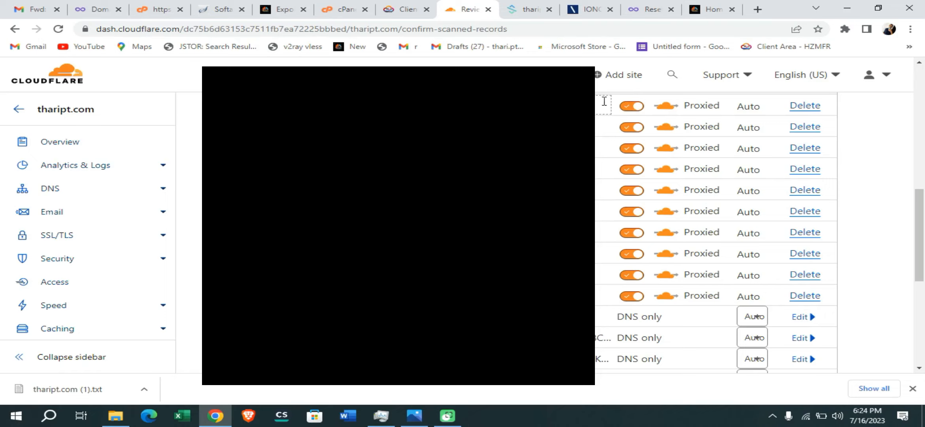
left_click(639, 107)
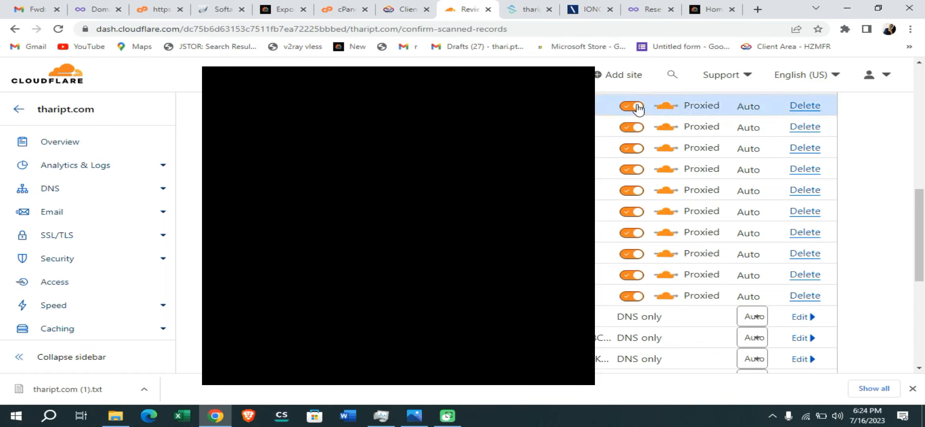
scroll(715, 233, "down", 4)
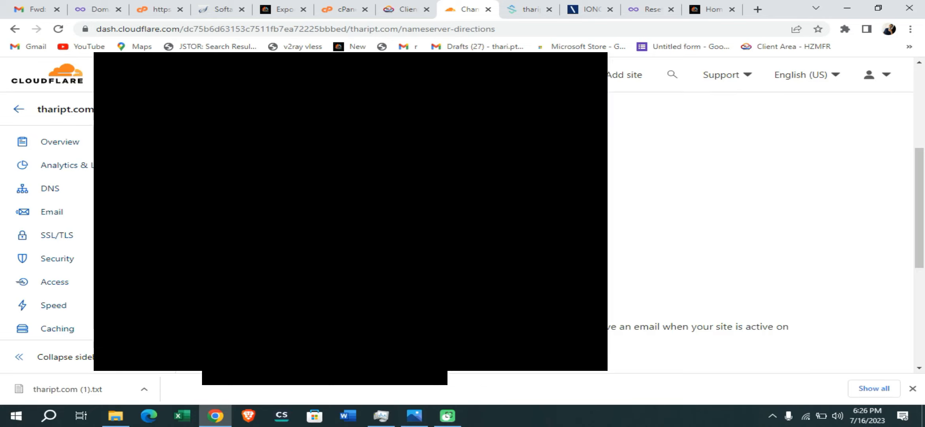
Replace the two name servers of thaript.com at Sav with the ones assigned by Cloudflare, and have Cloudflare check them
left_click(521, 3)
scroll(649, 114, "down", 8)
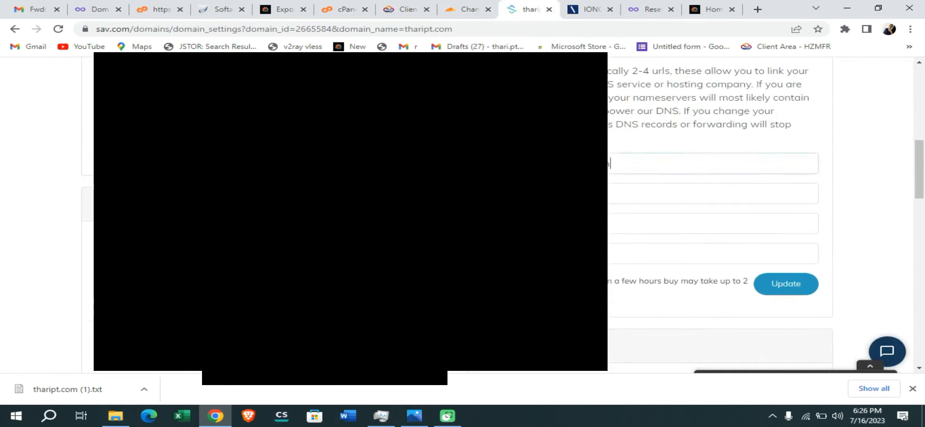
left_click(630, 165)
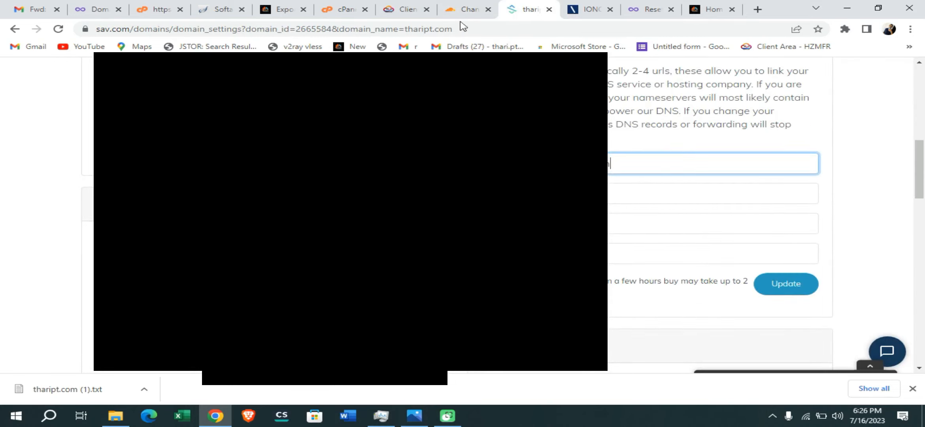
left_click(468, 9)
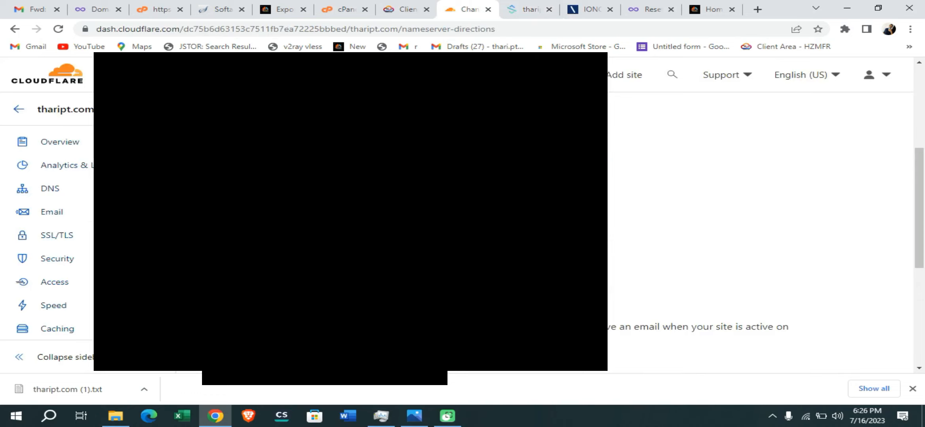
left_click(530, 8)
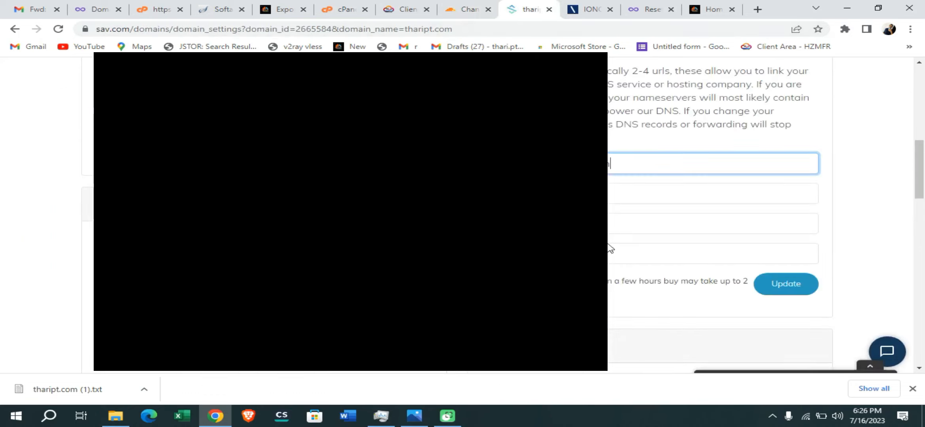
left_click(615, 189)
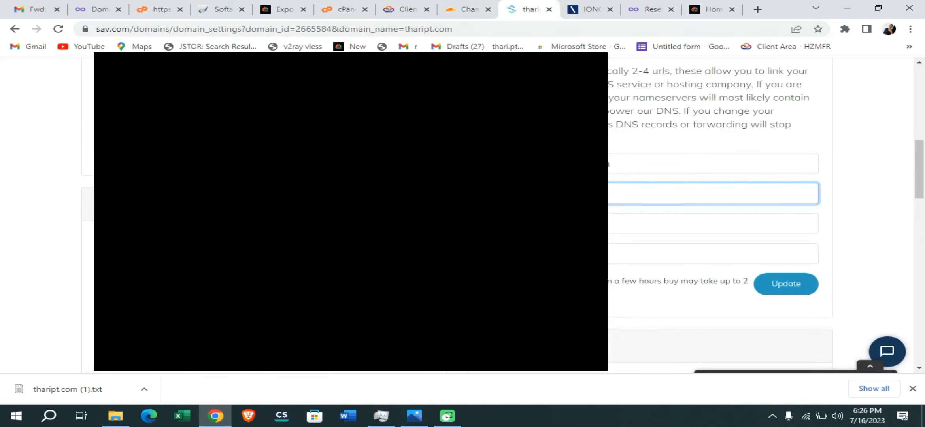
left_click(792, 283)
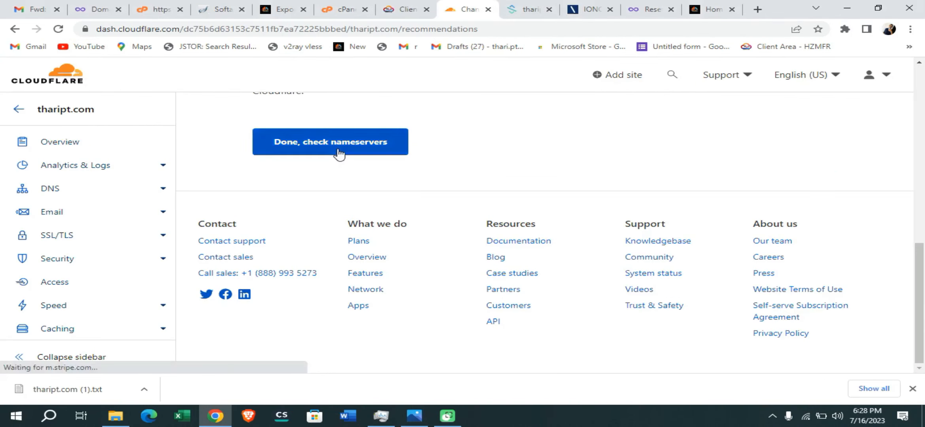
left_click(338, 148)
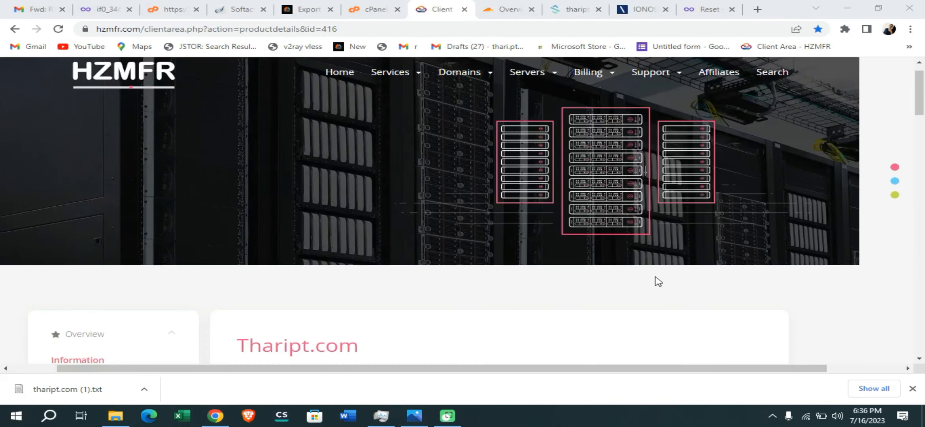
Open the cPanel of the thaript.com hosting package through its Cron Jobs shortcut and show the full list of tools
scroll(658, 282, "down", 2)
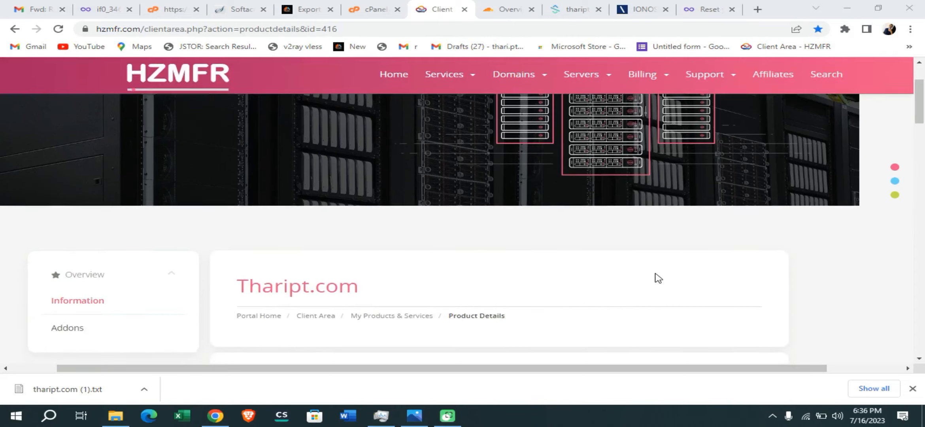
scroll(659, 279, "down", 2)
scroll(658, 278, "down", 3)
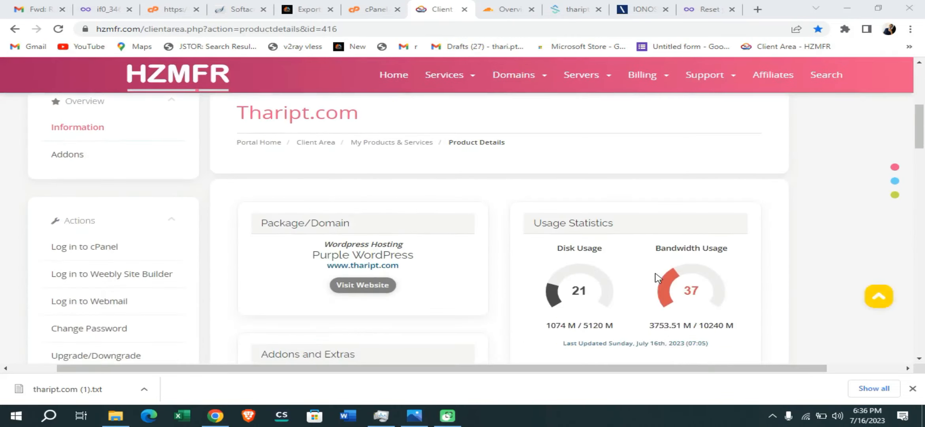
scroll(658, 278, "down", 2)
scroll(658, 277, "down", 8)
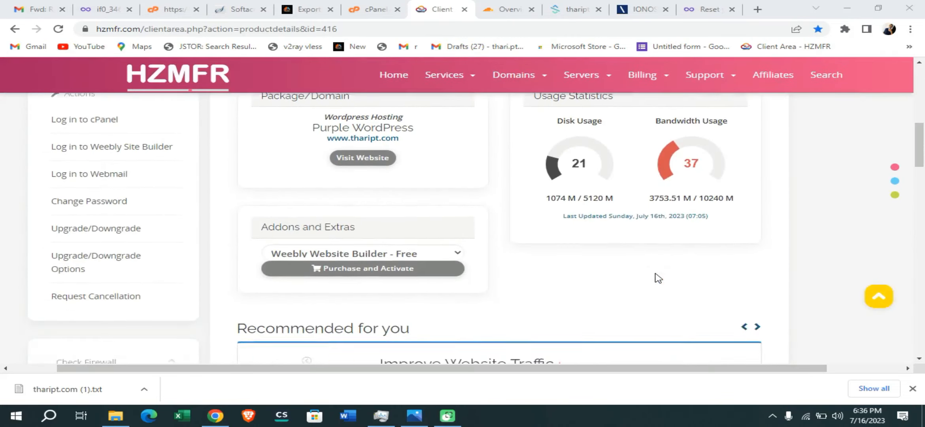
scroll(658, 278, "down", 10)
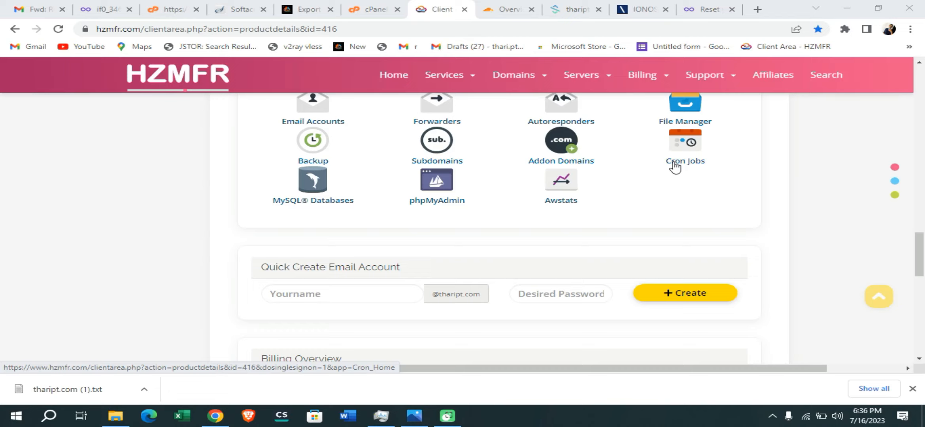
left_click(674, 166)
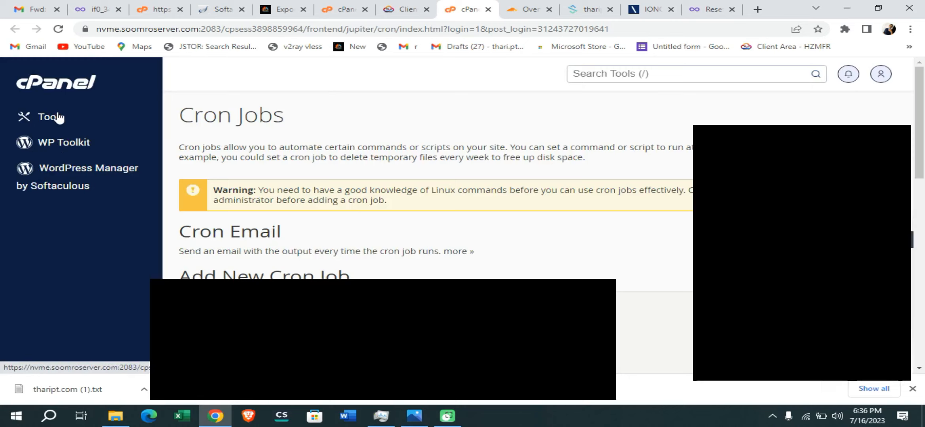
left_click(59, 116)
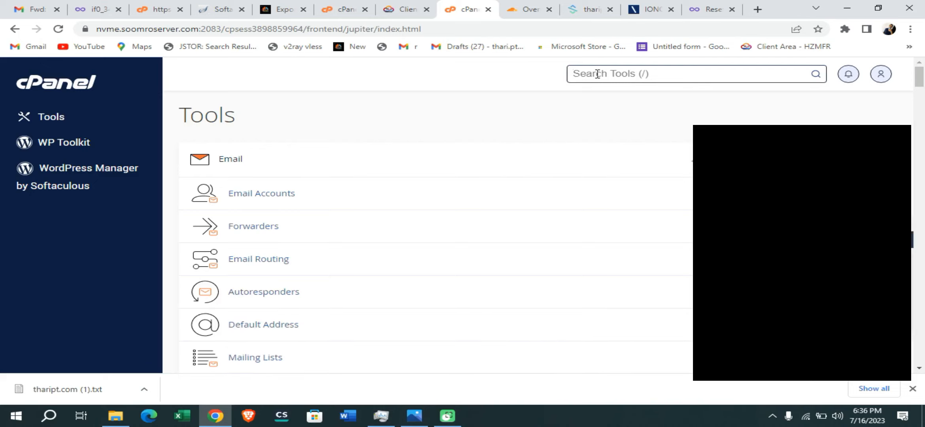
Find the Softaculous Apps Installer by searching the cPanel tools for "so", and start a WordPress installation from it
type("so")
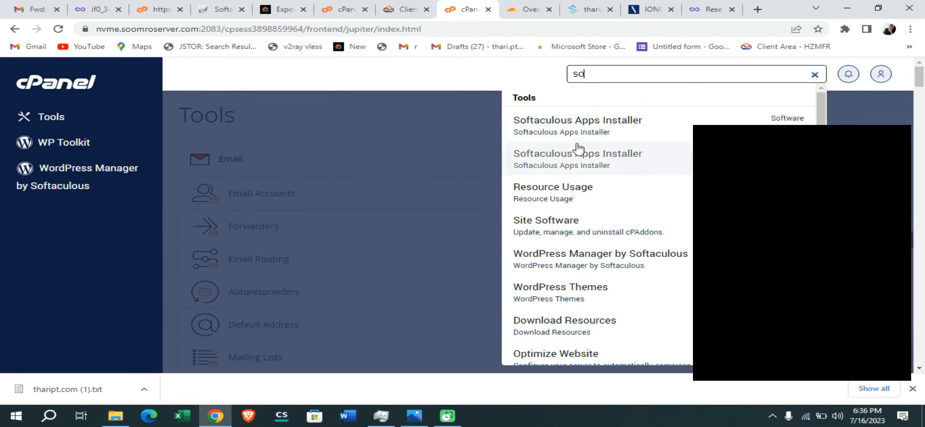
left_click(582, 129)
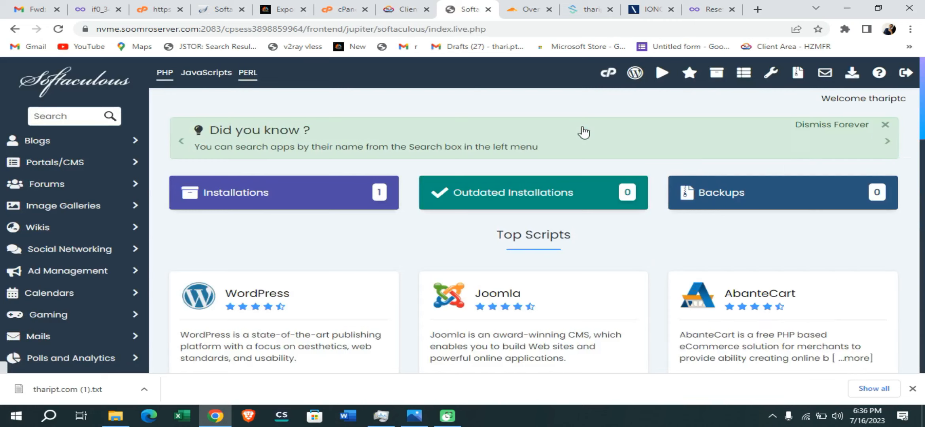
scroll(345, 223, "down", 3)
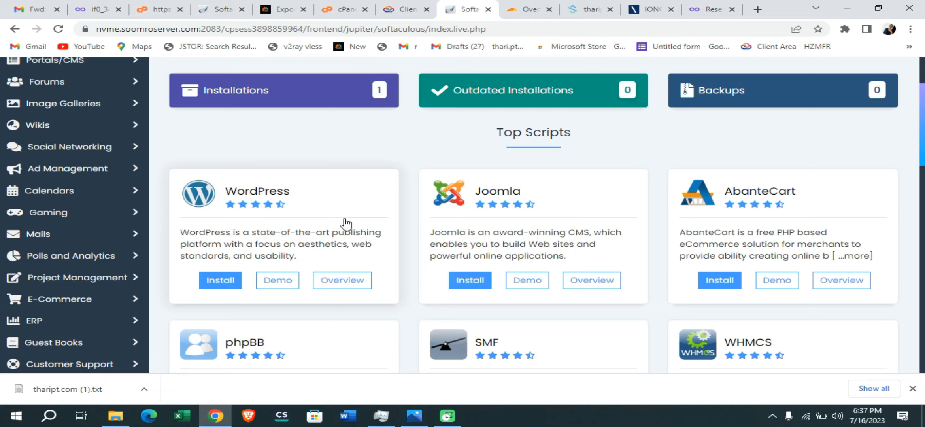
left_click(221, 281)
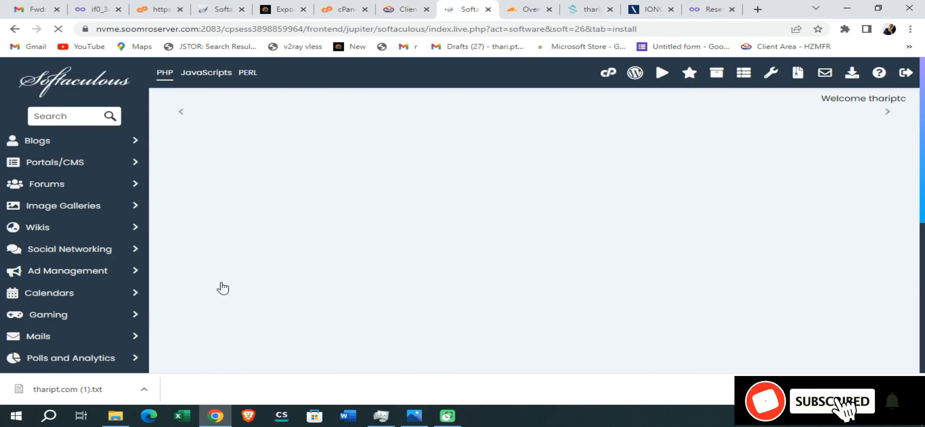
scroll(468, 155, "down", 4)
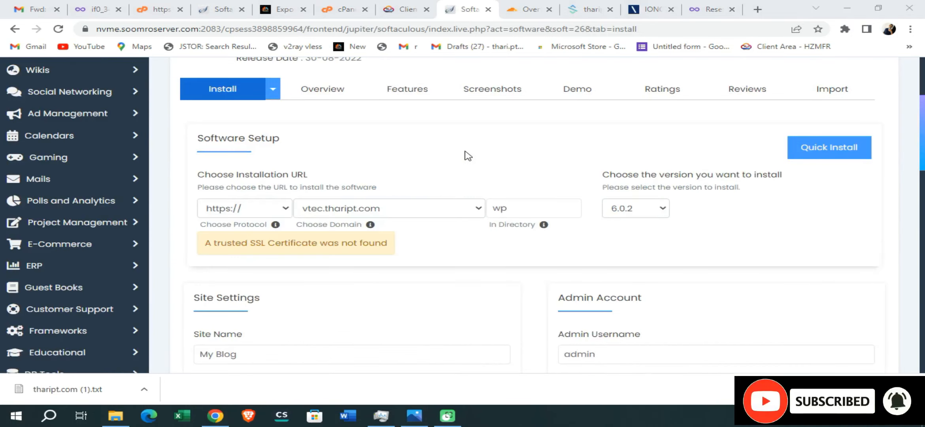
left_click(249, 213)
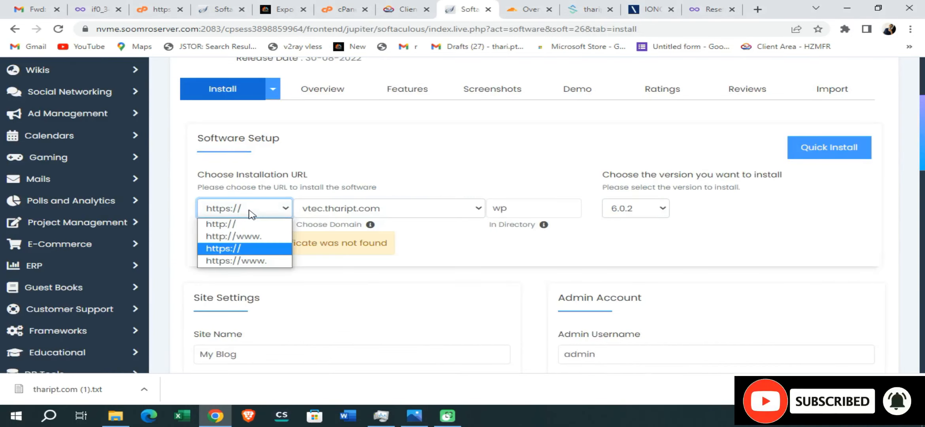
left_click(236, 248)
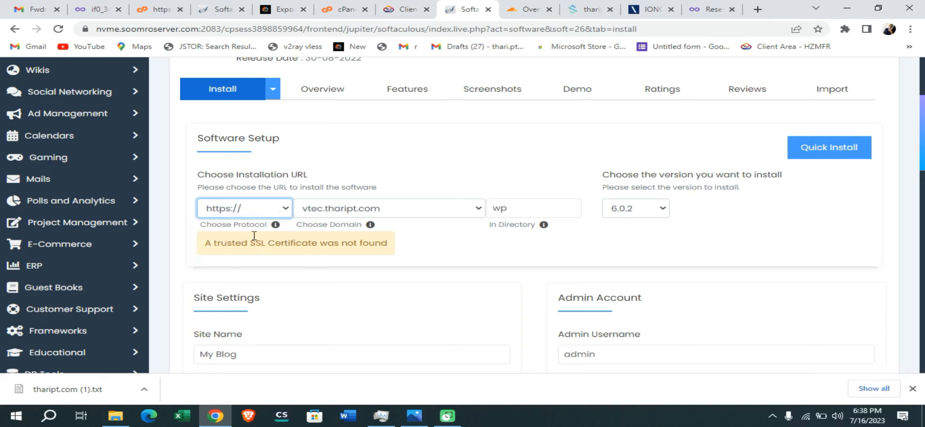
left_click(354, 210)
left_click(352, 237)
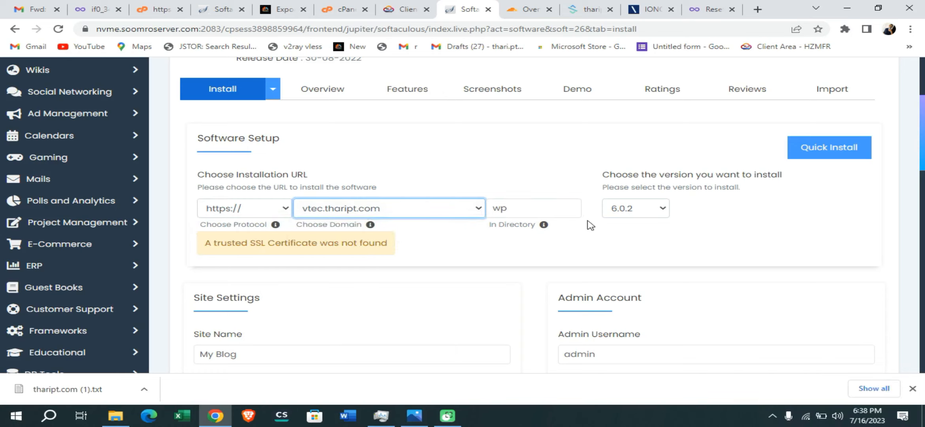
left_click(514, 207)
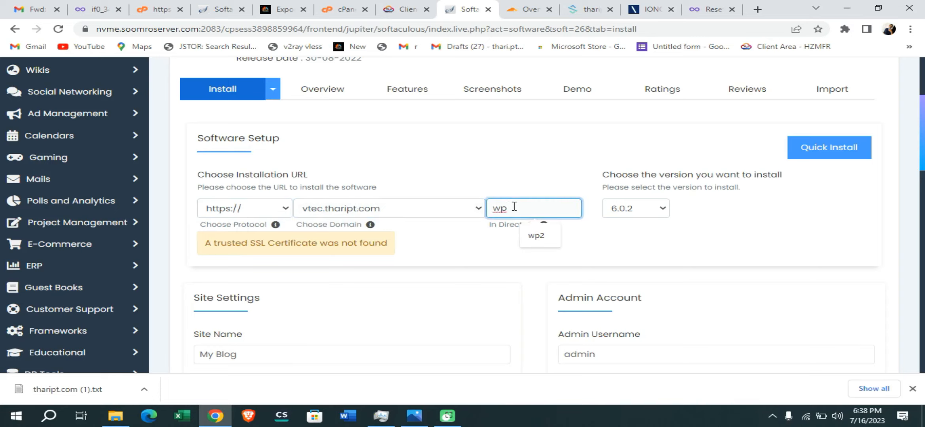
key("BackSpace")
key("BackSpace")
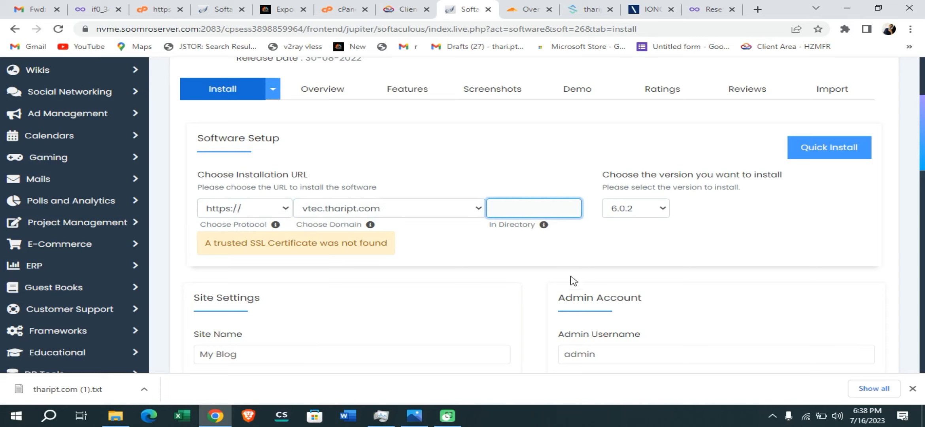
left_click(653, 250)
Select 6.0.2 as the WordPress version to install
scroll(652, 249, "down", 2)
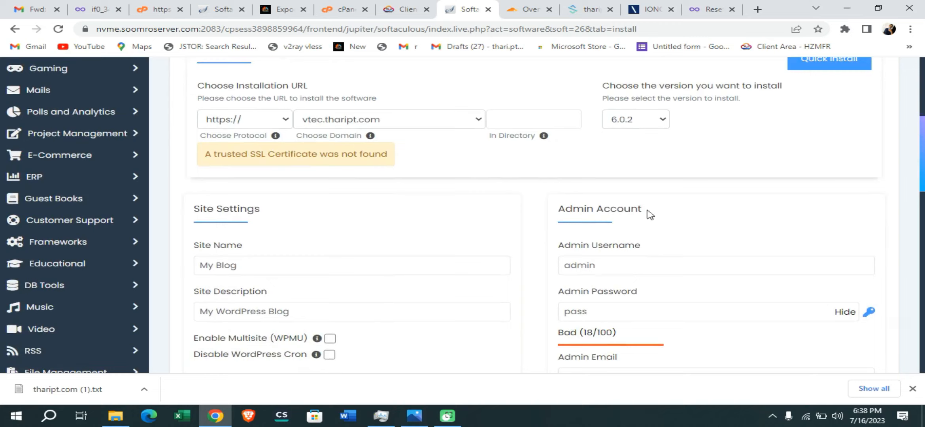
left_click(632, 119)
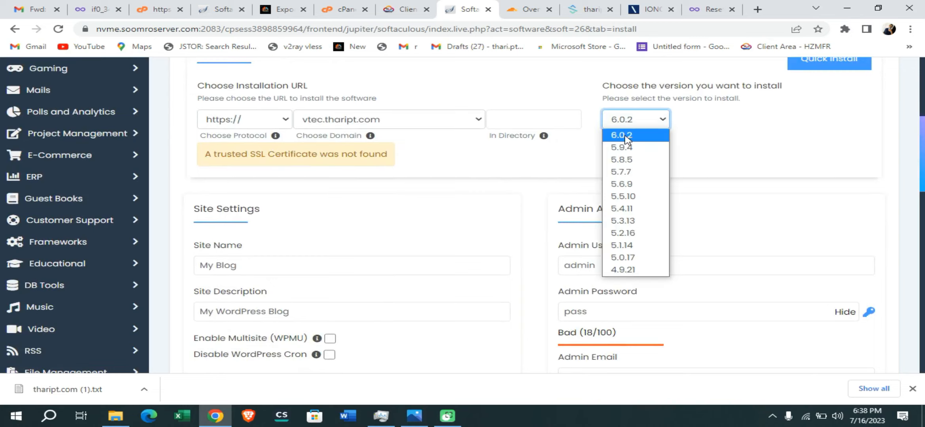
left_click(625, 136)
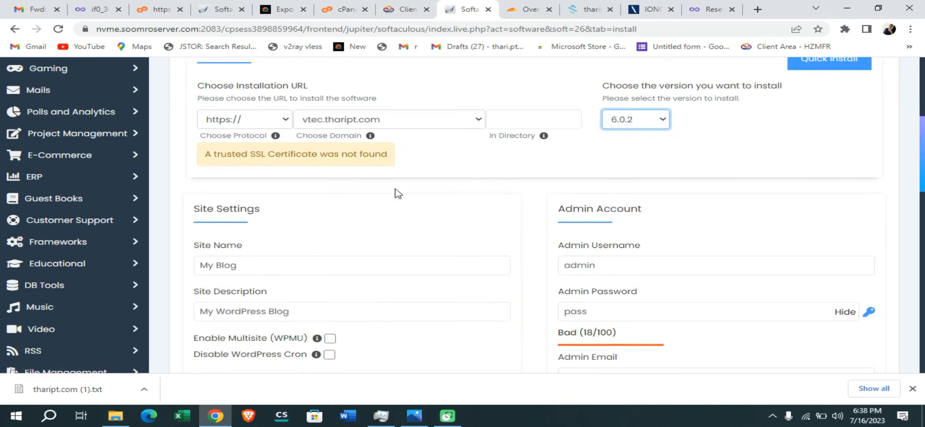
Include the Backups (Backuply), Limit Login Attempts (Loginizer) and Classic Editor plugins in the WordPress installation
scroll(397, 193, "down", 2)
scroll(397, 192, "down", 2)
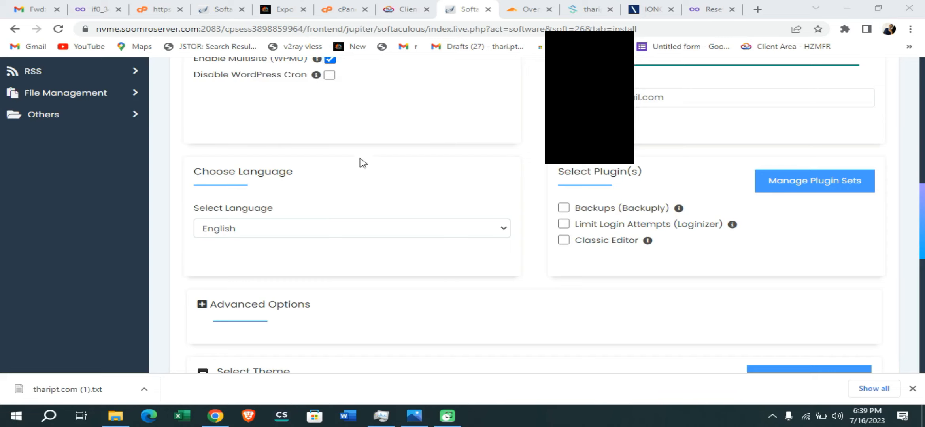
scroll(350, 183, "down", 1)
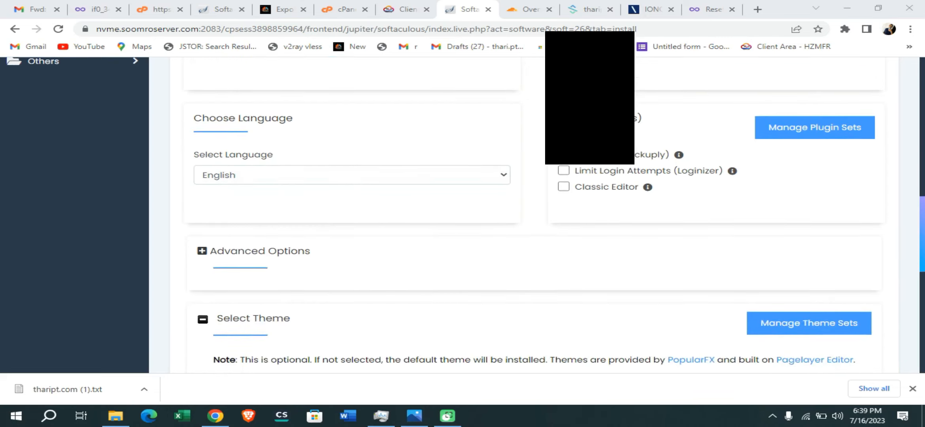
left_click(563, 154)
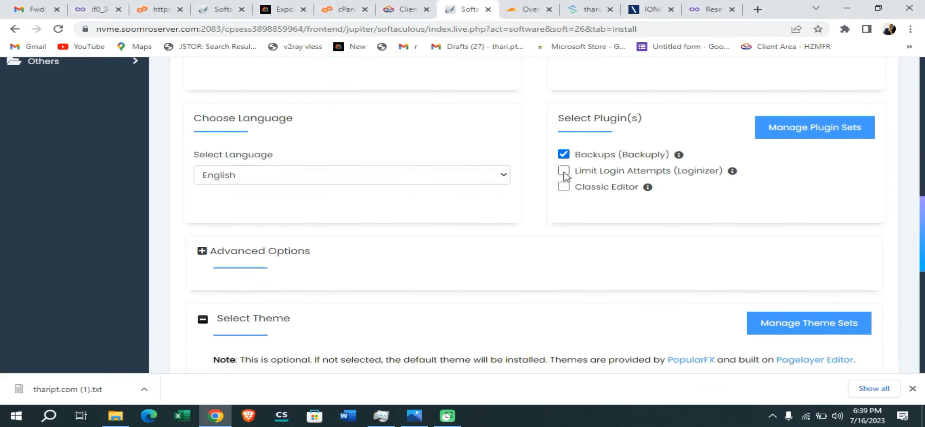
left_click(564, 171)
left_click(565, 187)
Review the advanced options and themes, install WordPress on vtec.thaript.com, and open the new site's administrative URL
left_click(202, 256)
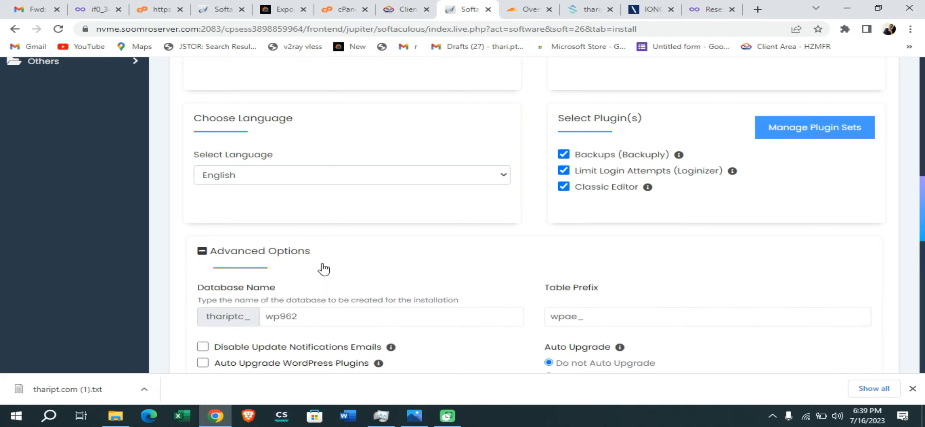
scroll(323, 268, "down", 3)
scroll(412, 198, "down", 3)
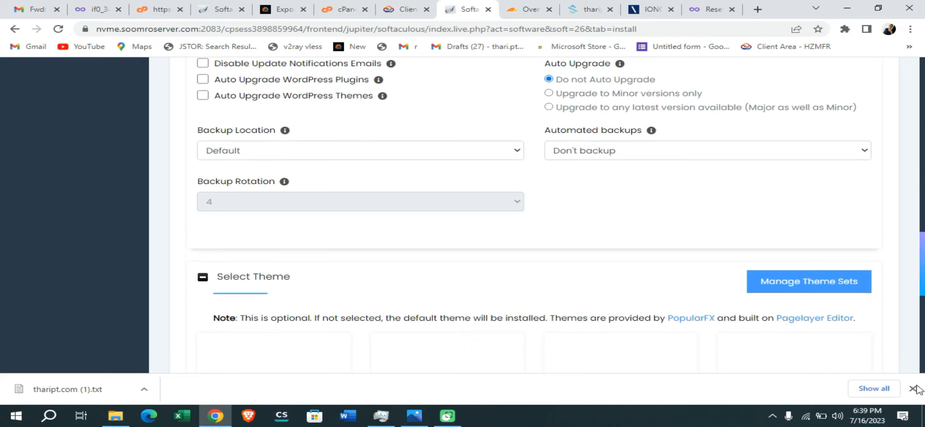
scroll(671, 324, "down", 5)
scroll(671, 323, "down", 2)
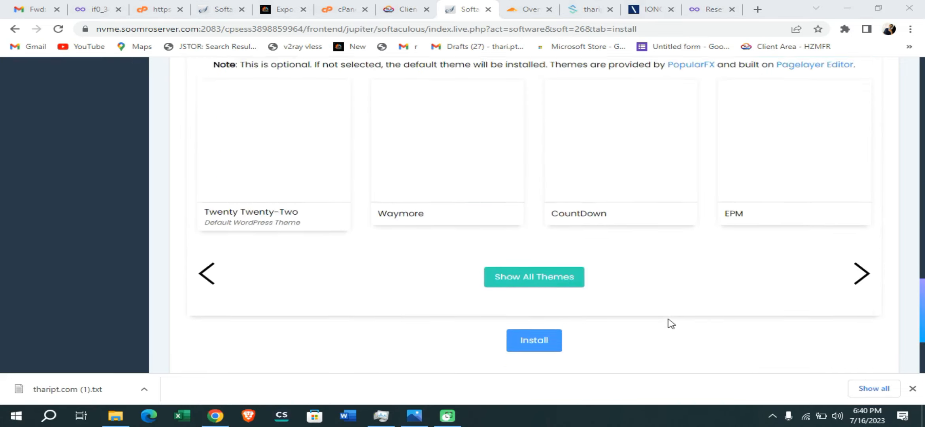
left_click(517, 278)
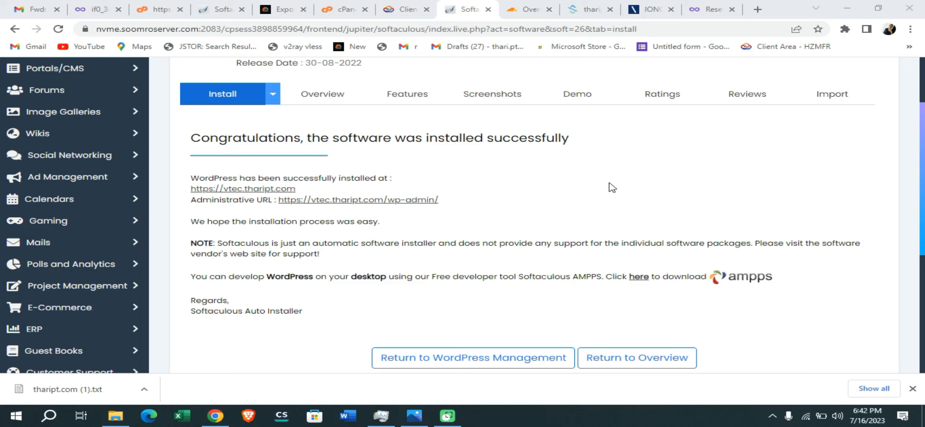
left_click(411, 201)
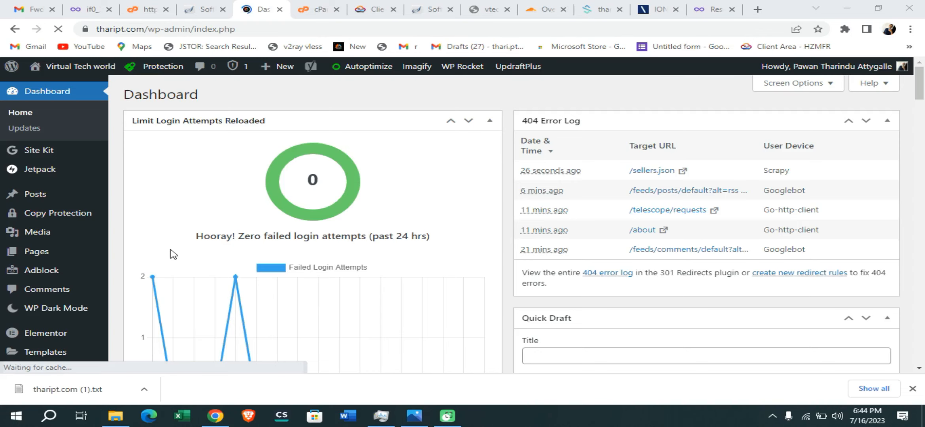
In the thaript.com WordPress admin, open the form for adding a plugin from a .zip upload
scroll(134, 257, "down", 4)
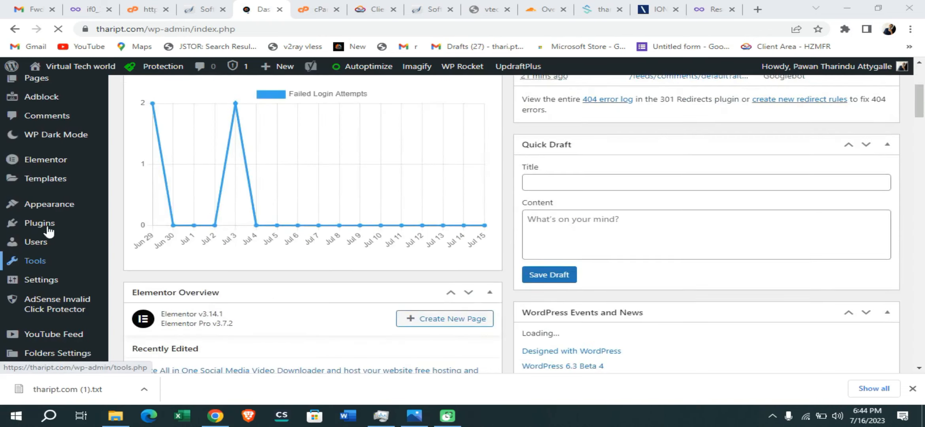
mouse_move(63, 227)
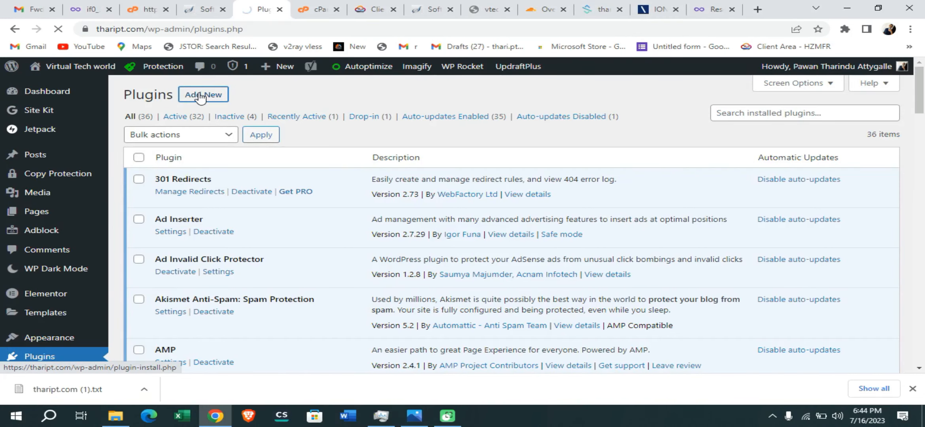
left_click(201, 98)
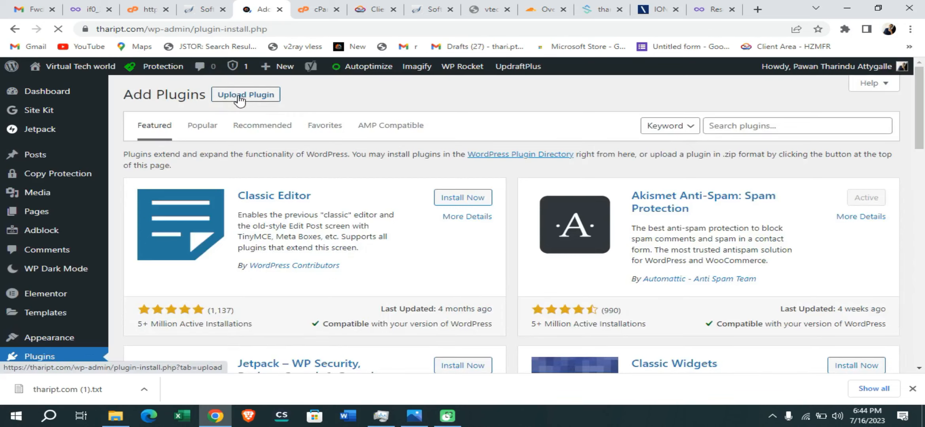
left_click(239, 98)
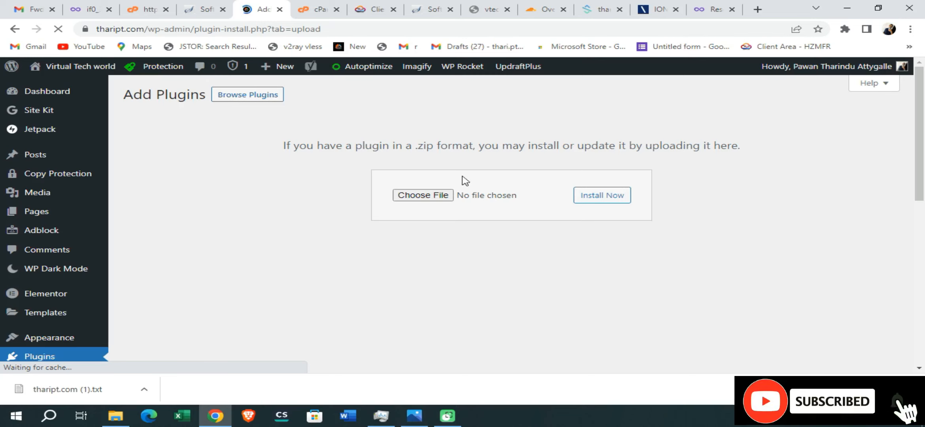
Install the plugin from all-in-one-wp-migration.zip in the Downloads Compressed folder, activate it, and locate its entry in the admin navigation
left_click(438, 193)
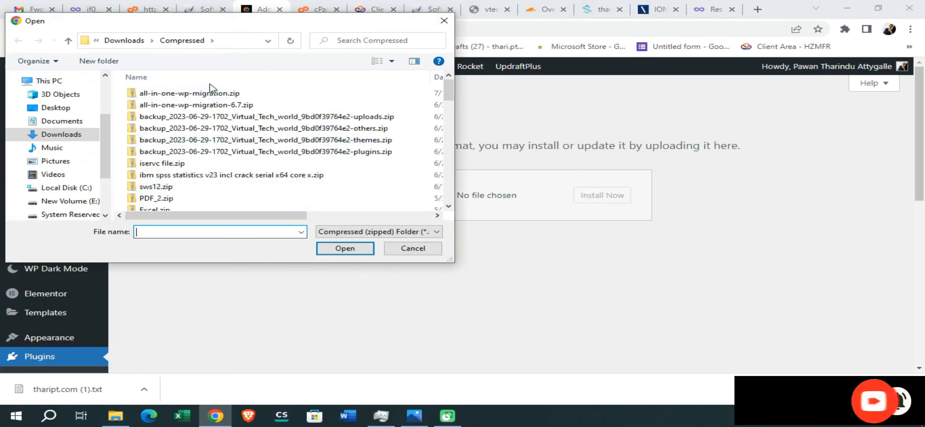
left_click(209, 95)
left_click(345, 248)
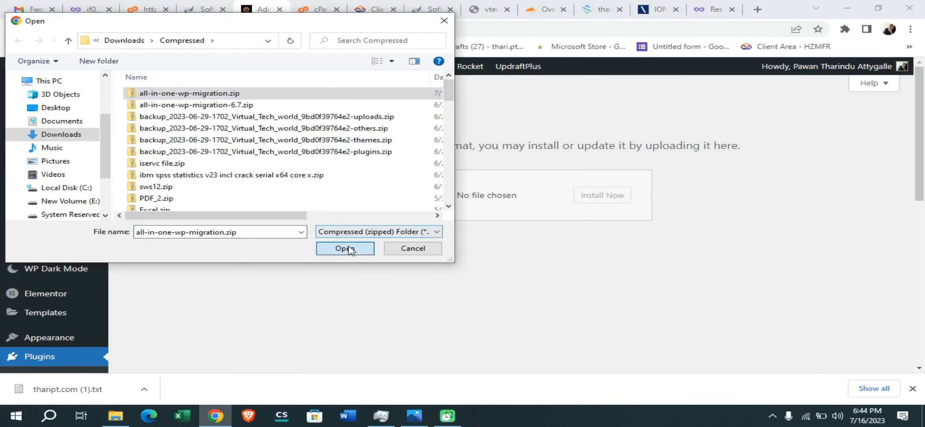
left_click(592, 199)
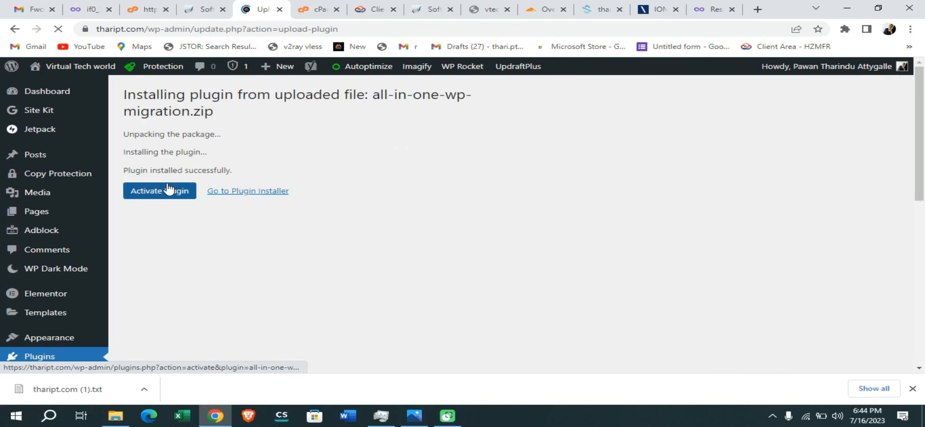
left_click(162, 190)
scroll(118, 237, "down", 5)
scroll(41, 273, "up", 1)
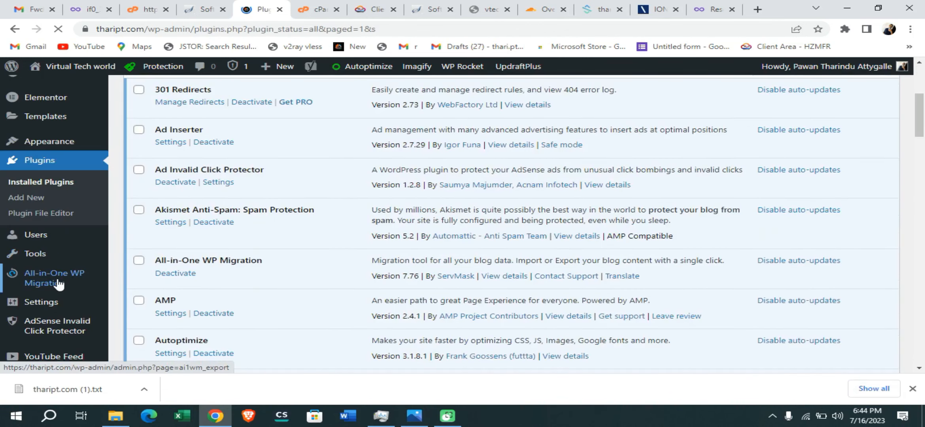
Open the All-in-One WP Migration import page and check its maximum upload file size
mouse_move(41, 273)
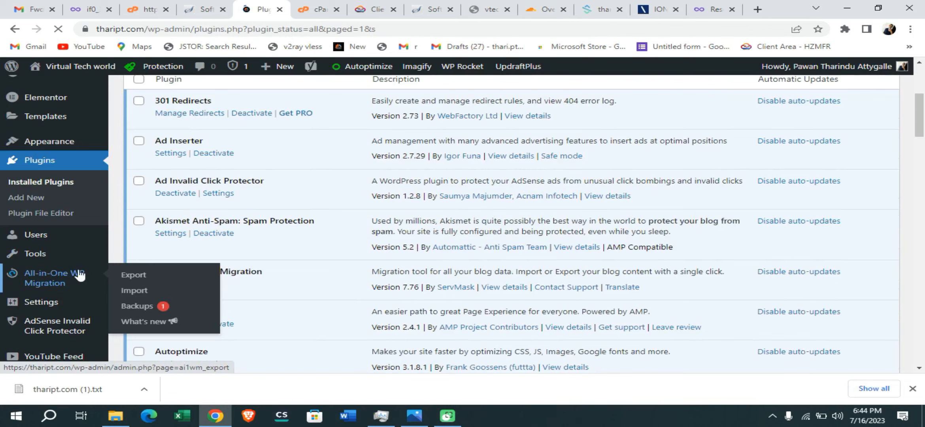
left_click(134, 275)
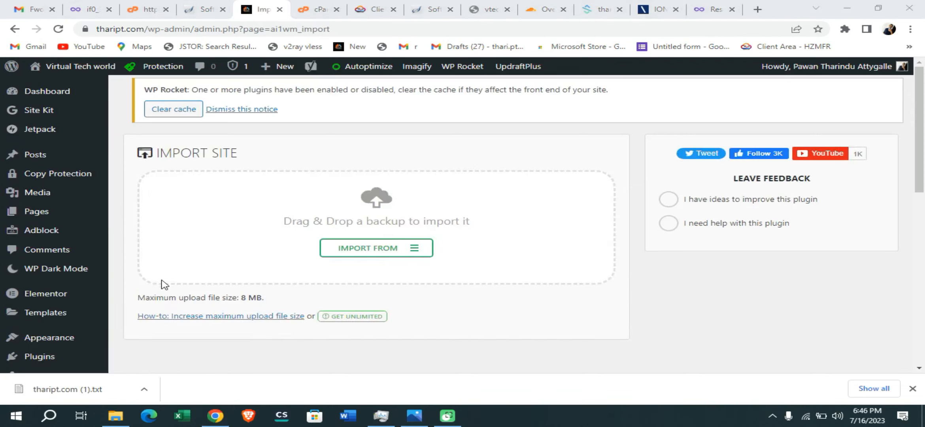
left_click_drag(155, 299, 258, 298)
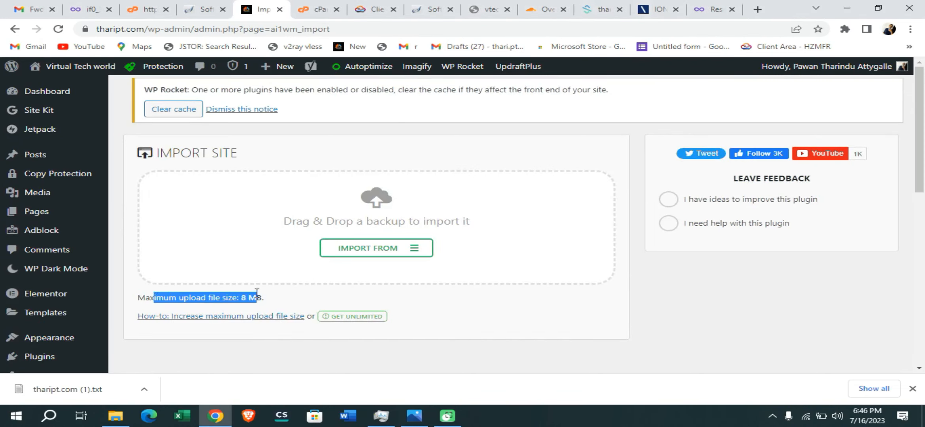
left_click(281, 298)
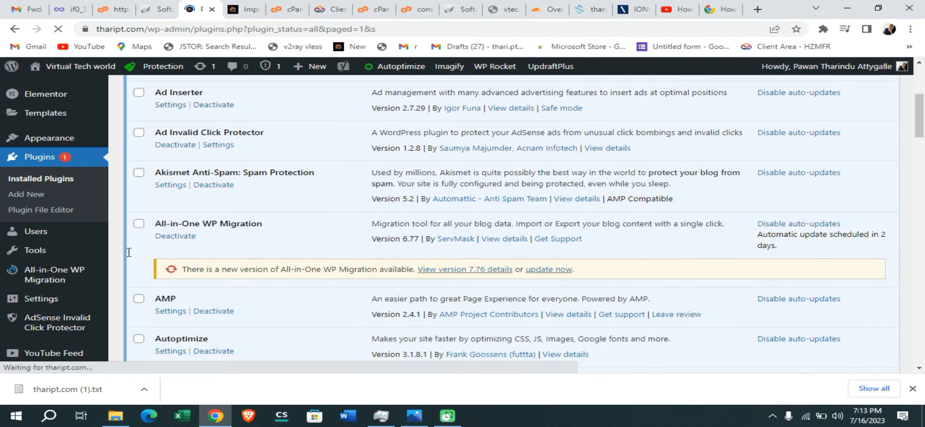
Open the constants.php file of the All-in-One WP Migration plugin in the Plugin File Editor
scroll(129, 252, "up", 2)
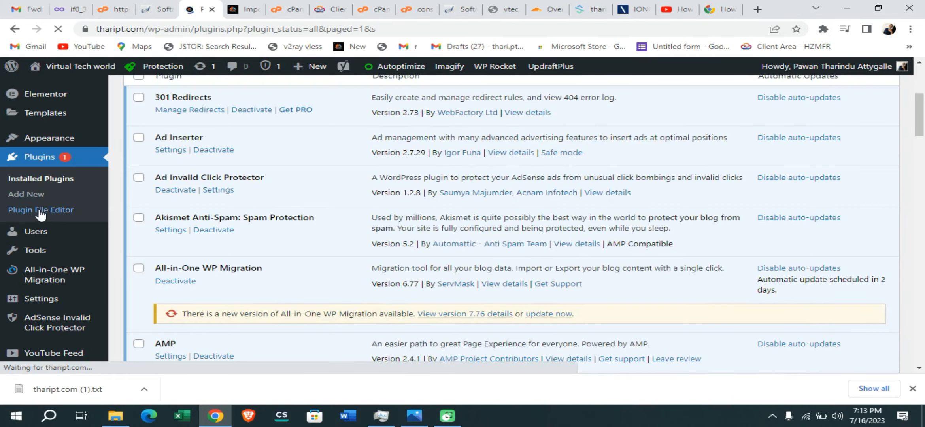
left_click(40, 213)
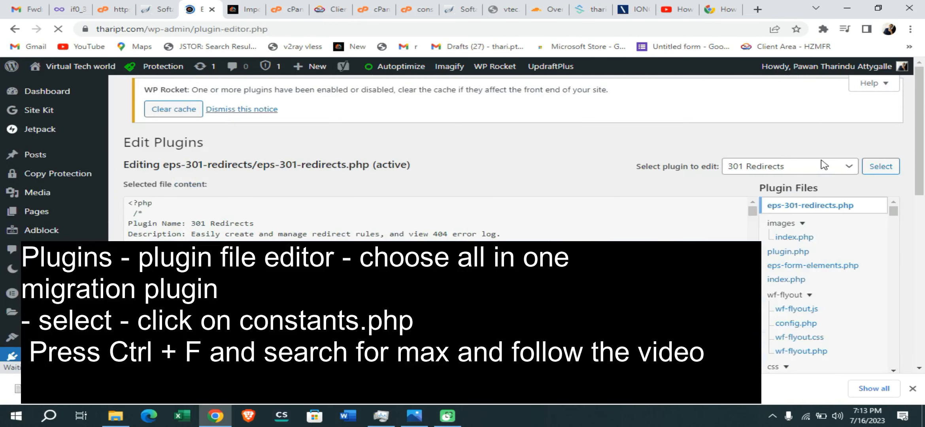
left_click(823, 164)
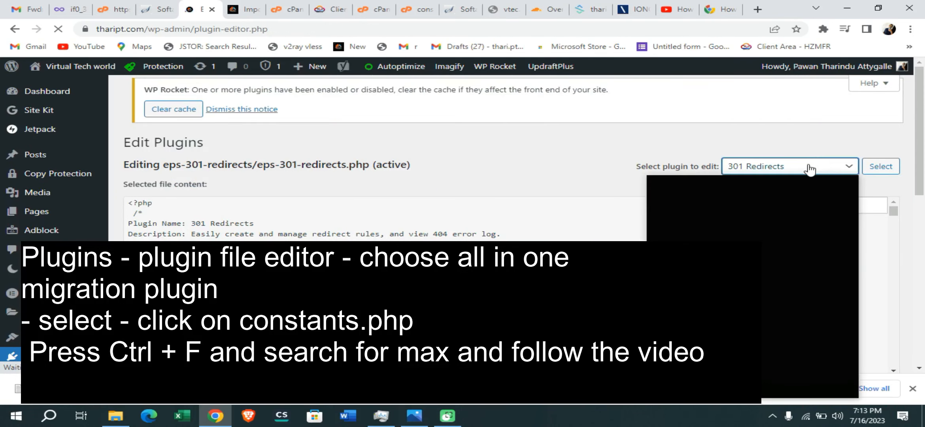
left_click(806, 169)
left_click(807, 169)
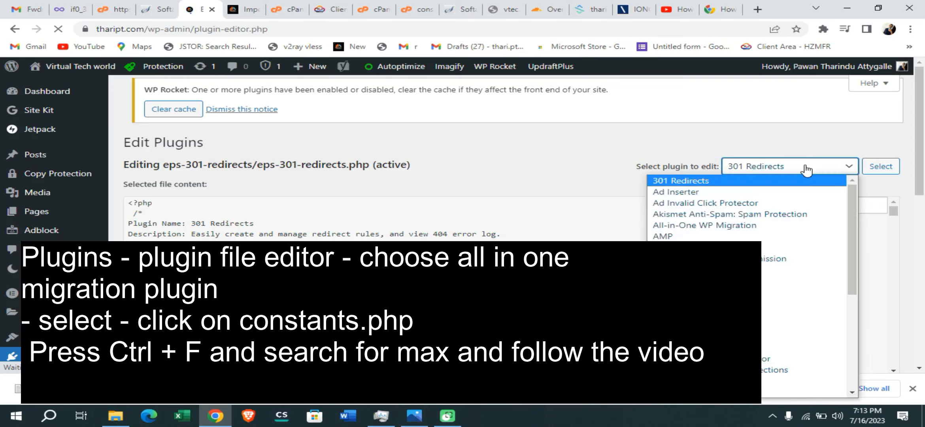
left_click(709, 226)
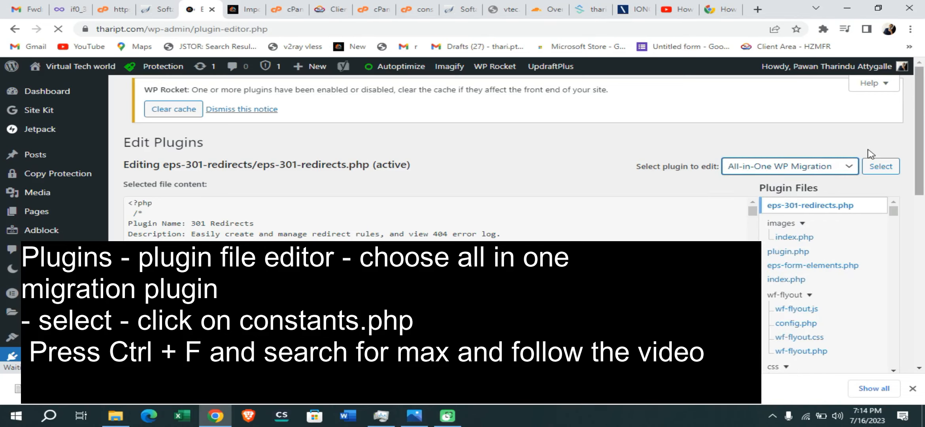
left_click(878, 169)
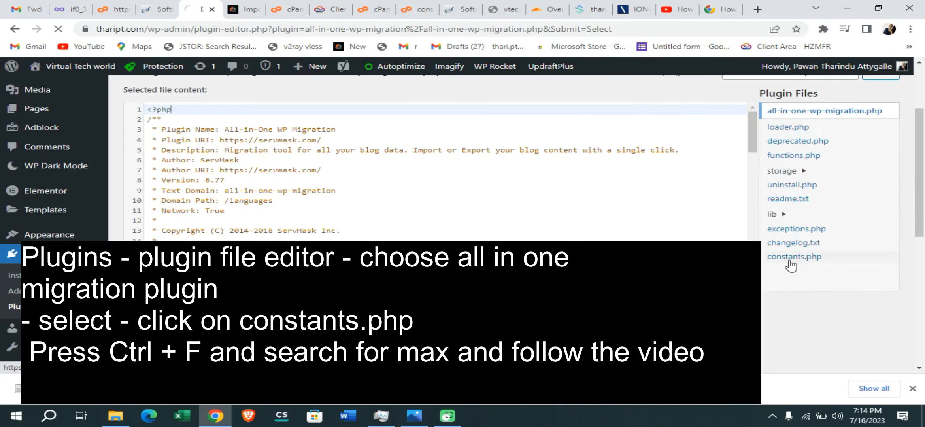
left_click(831, 256)
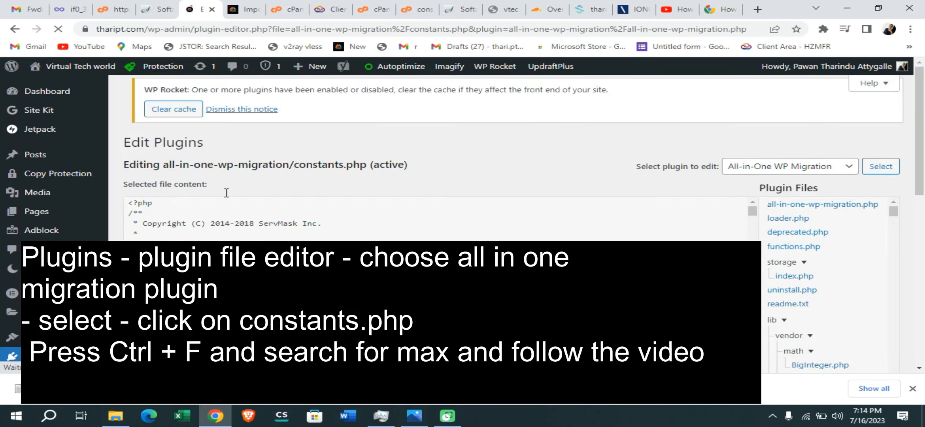
Search constants.php for MAX and locate the Max File Size definition
left_click(230, 223)
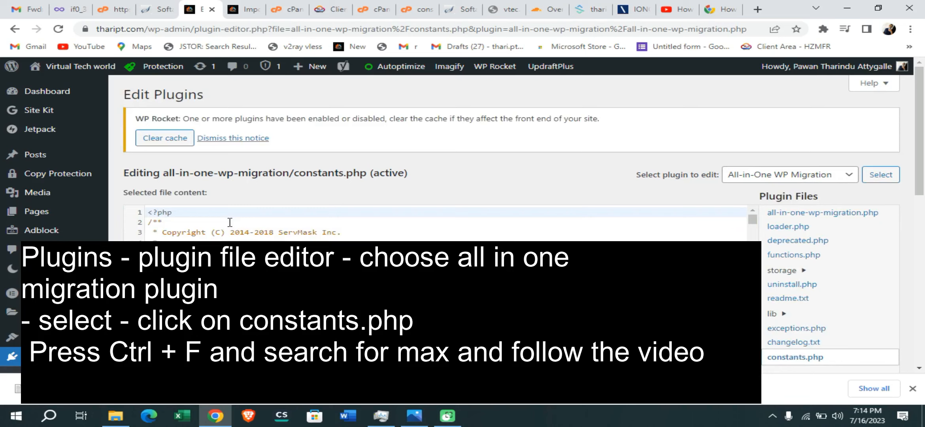
key("ctrl+f")
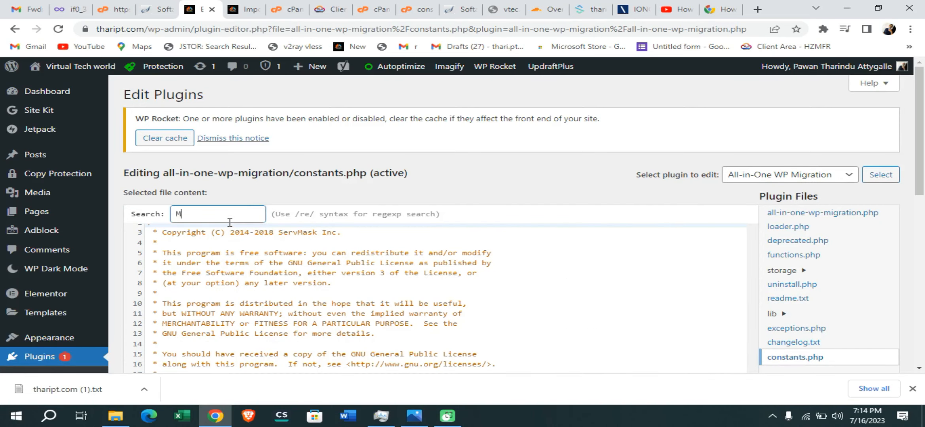
key("Return")
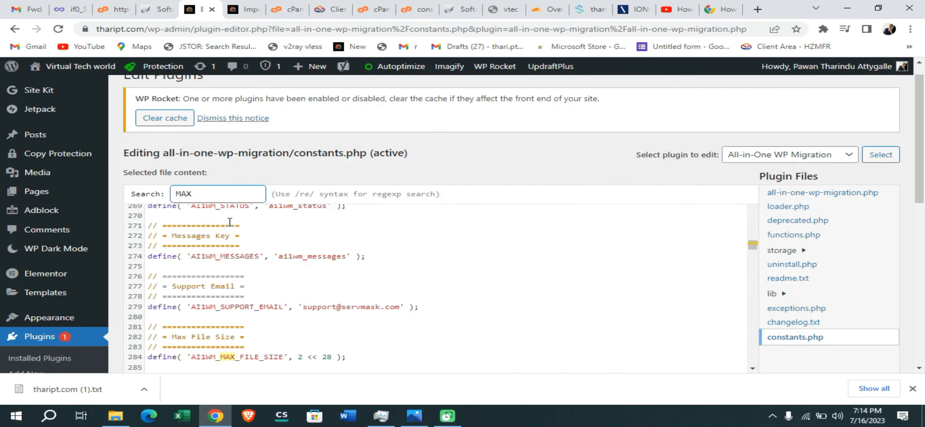
scroll(253, 253, "down", 3)
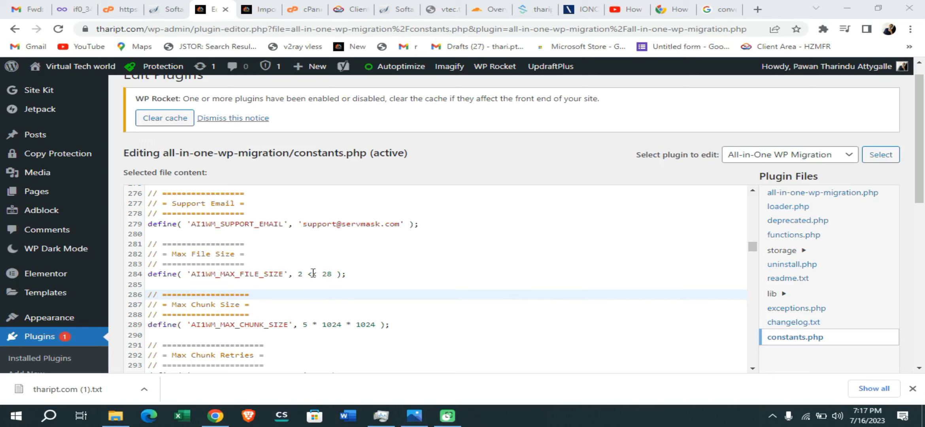
left_click_drag(298, 273, 328, 273)
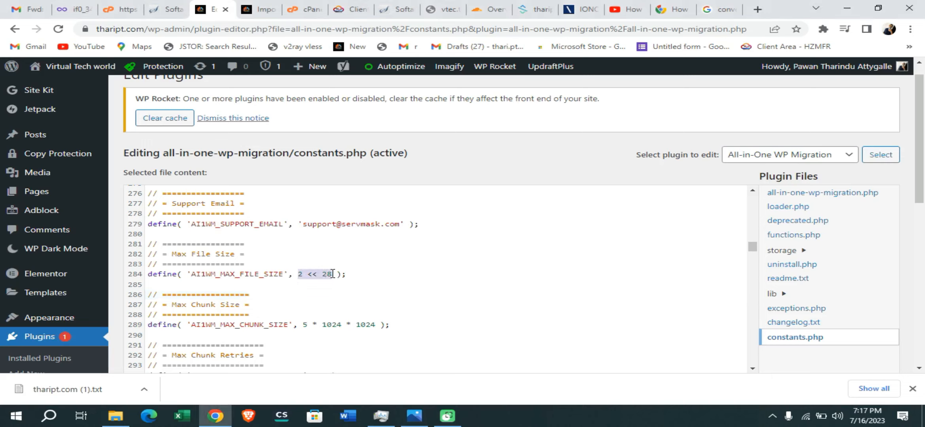
type("10,737,418240")
key("BackSpace")
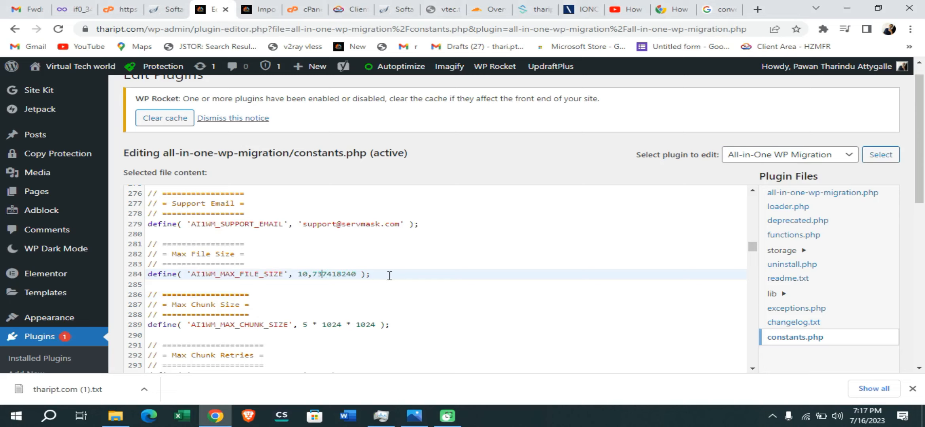
key("BackSpace")
scroll(389, 276, "down", 15)
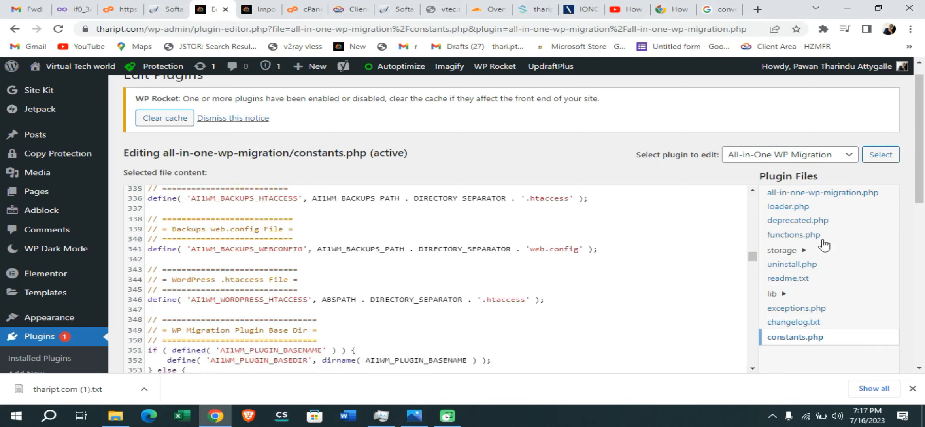
scroll(924, 112, "down", 10)
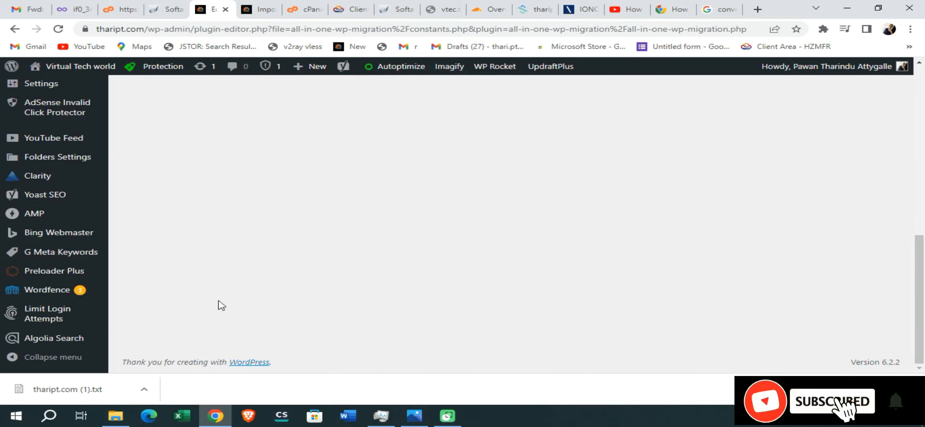
scroll(169, 294, "up", 5)
left_click(144, 296)
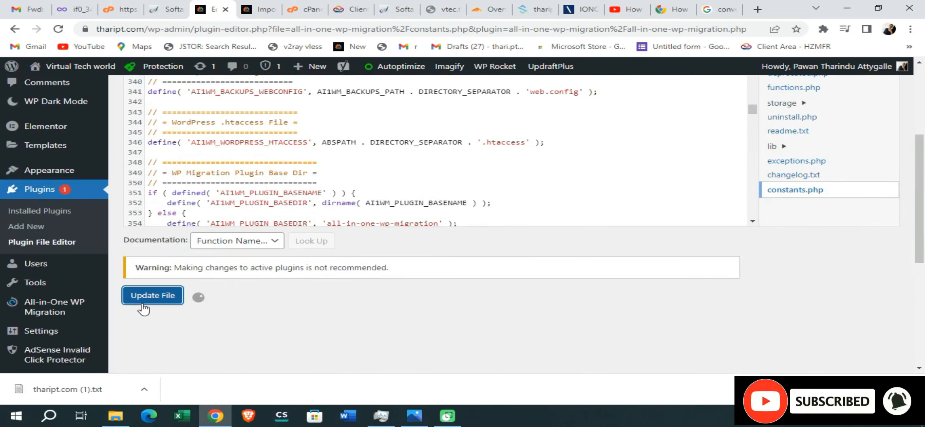
Open the All-in-One WP Migration import page in a new browser tab and switch to it
mouse_move(69, 302)
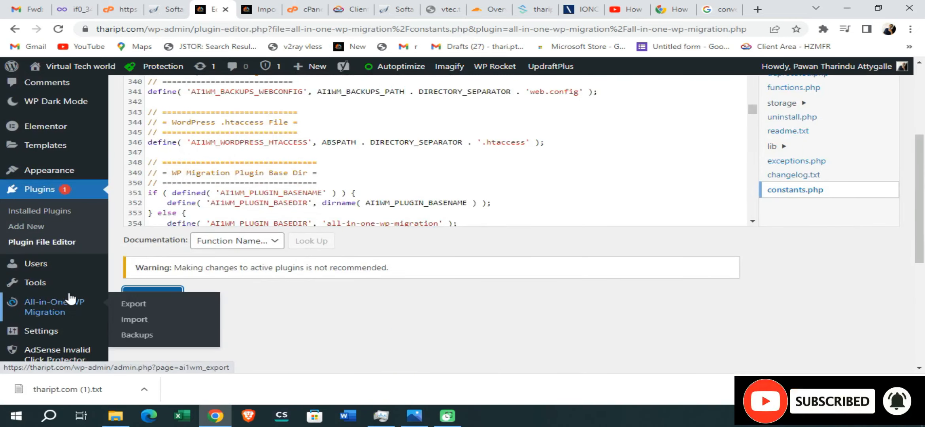
right_click(133, 320)
left_click(195, 219)
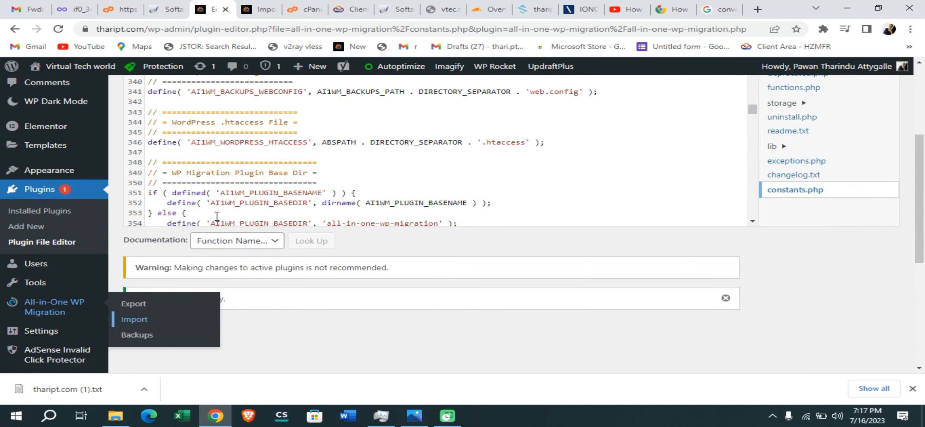
left_click(252, 7)
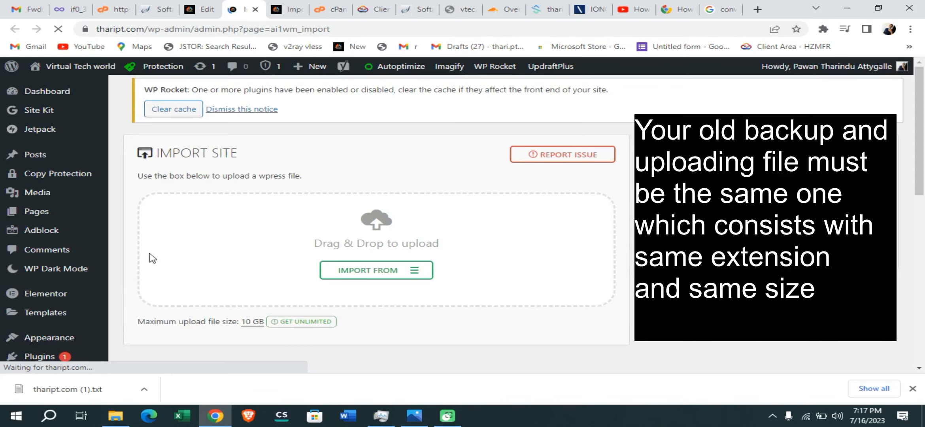
left_click(375, 275)
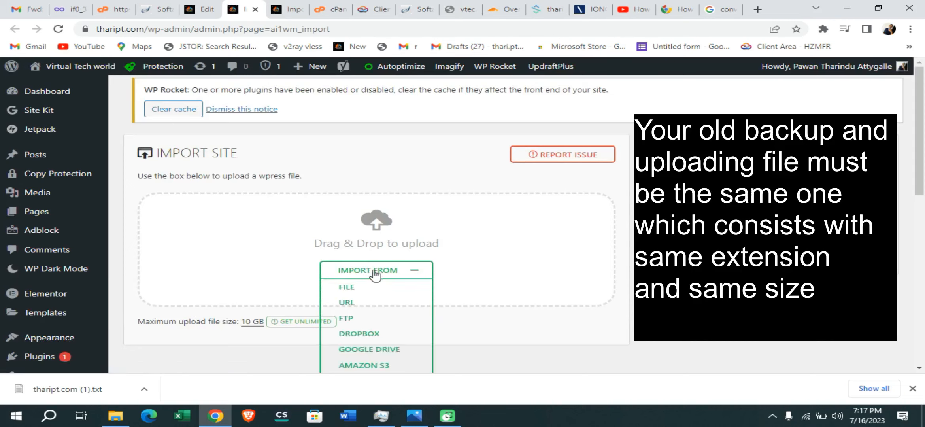
left_click(353, 287)
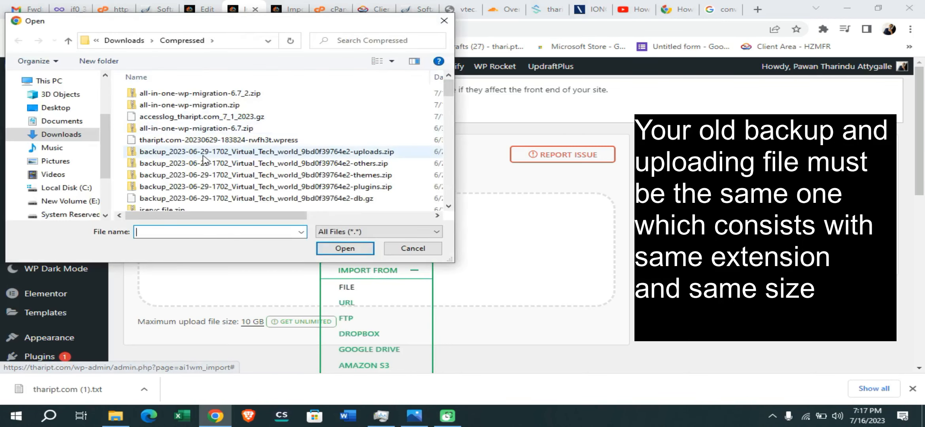
left_click(61, 135)
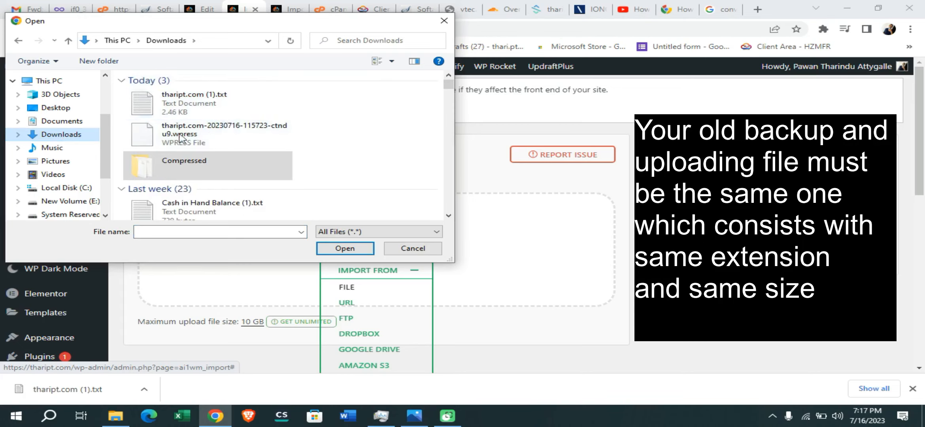
left_click(207, 135)
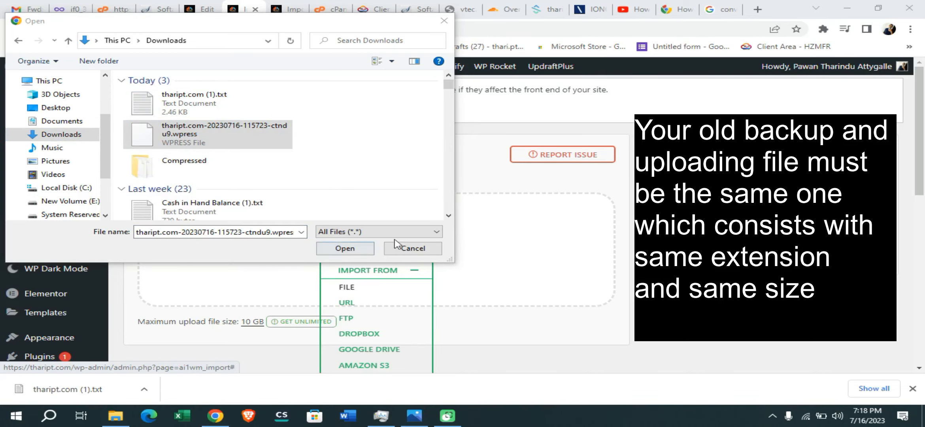
left_click(337, 254)
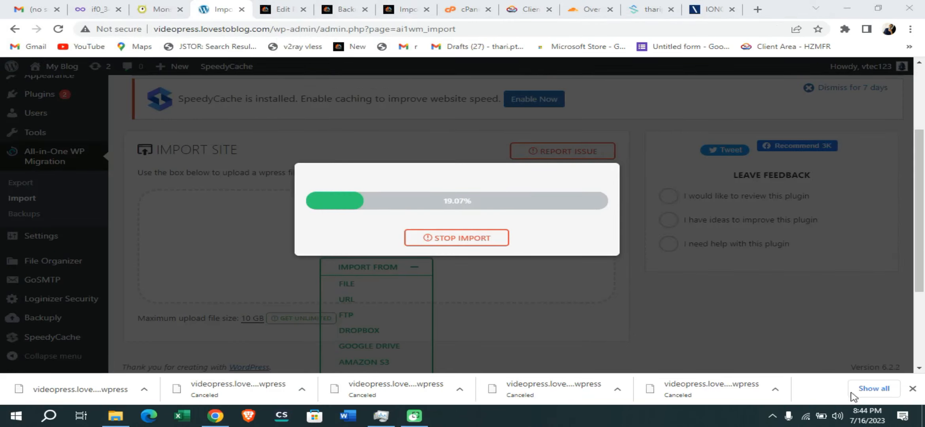
Proceed with the import that overwrites the website's database, media, plugins and themes, and close the completion dialog
left_click(581, 212)
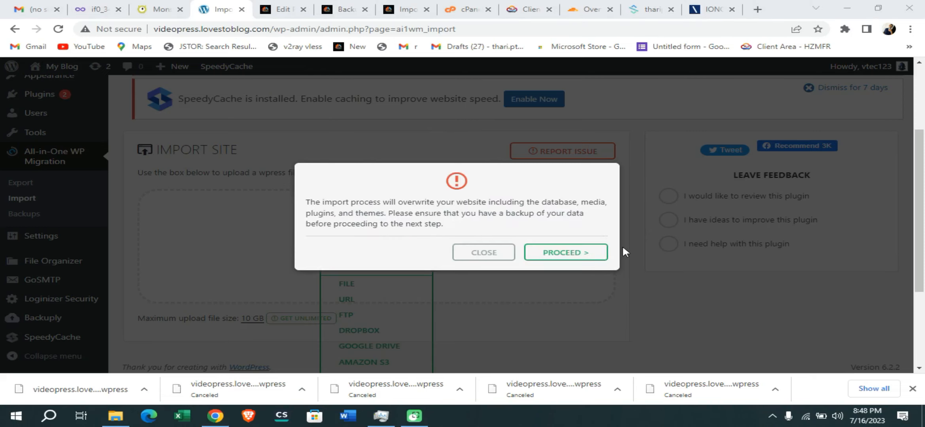
left_click(576, 255)
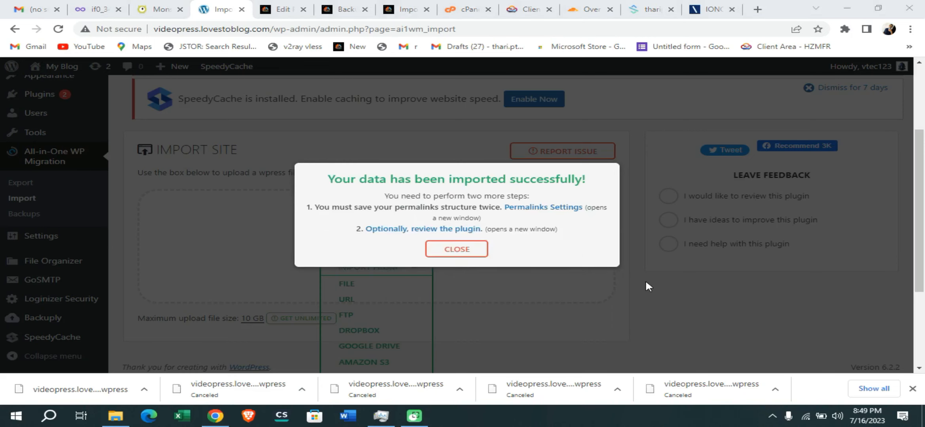
left_click(451, 251)
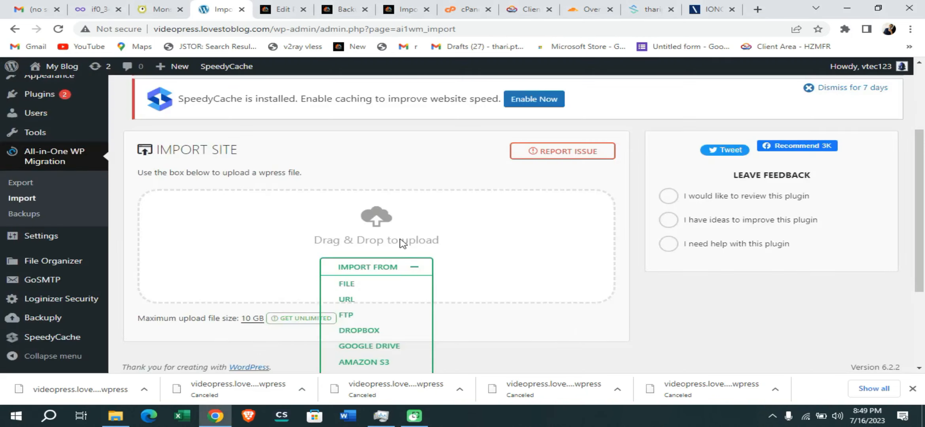
Open the Dashboard of the WordPress site that received the import
mouse_move(64, 102)
scroll(64, 102, "up", 3)
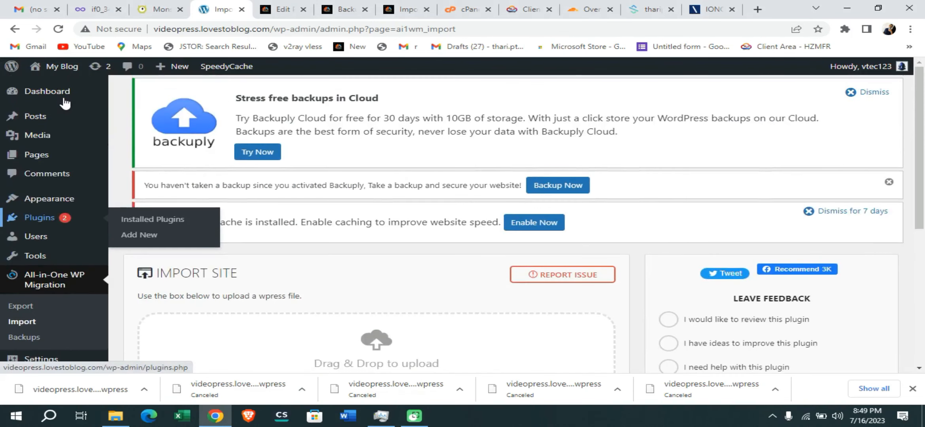
left_click(55, 95)
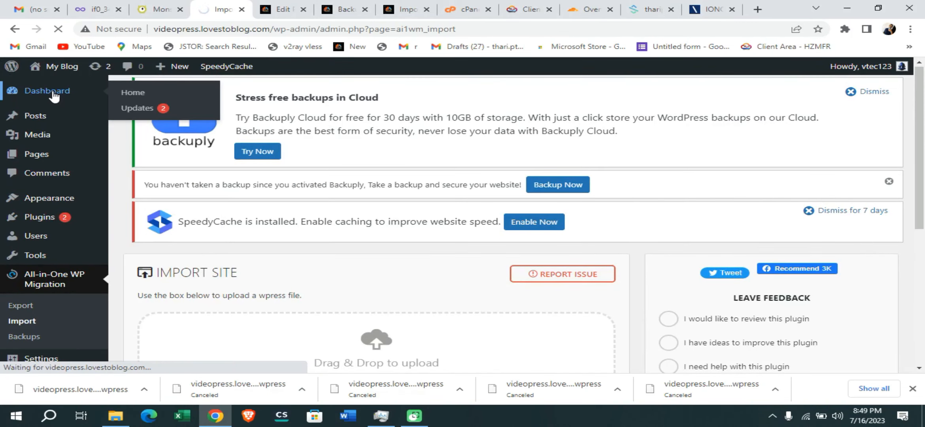